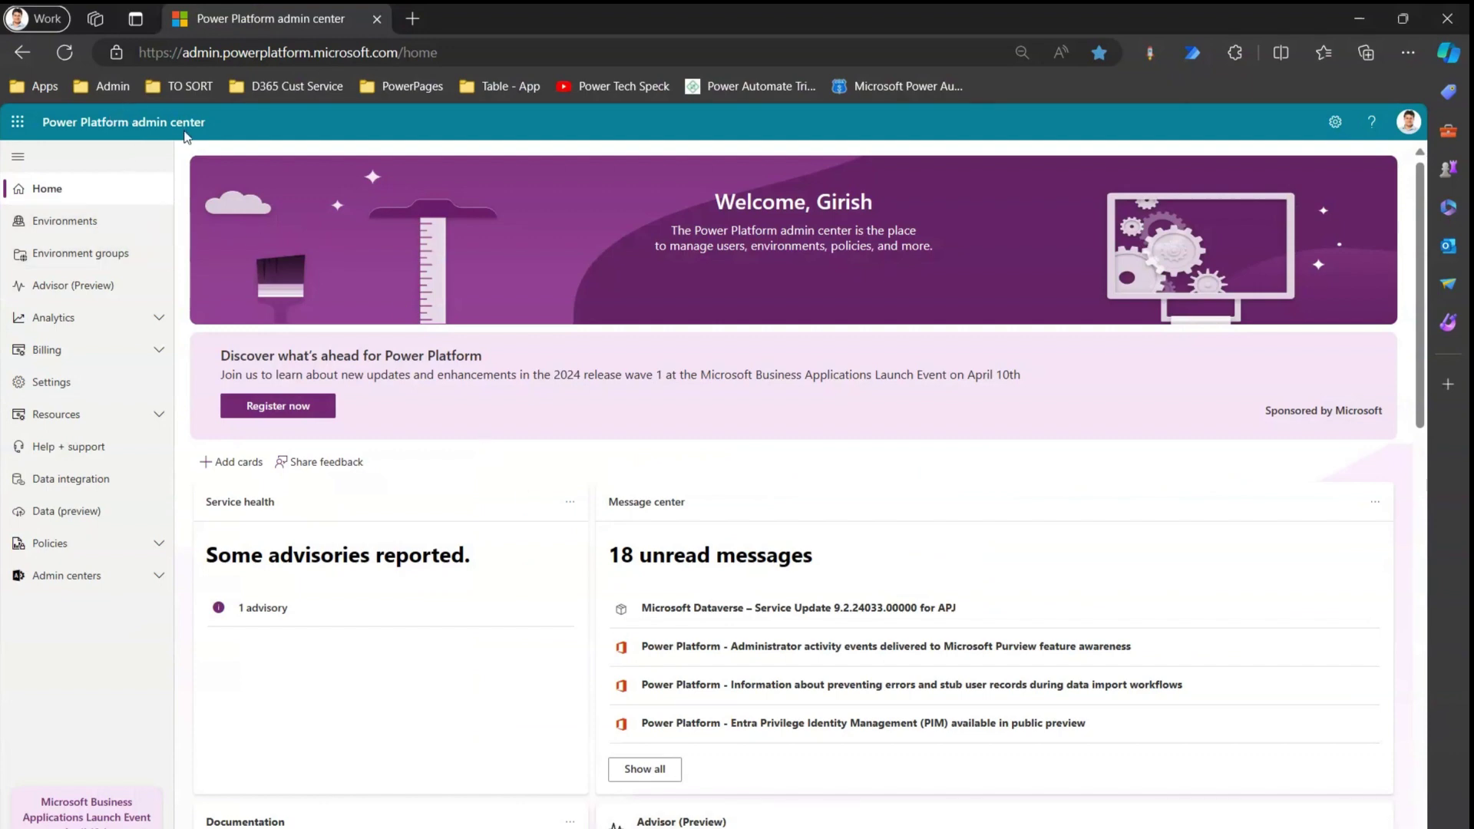
- Hide the browser's bookmarks bar on the admin center Home page with Ctrl+Shift+B
key("ctrl+shift+b")
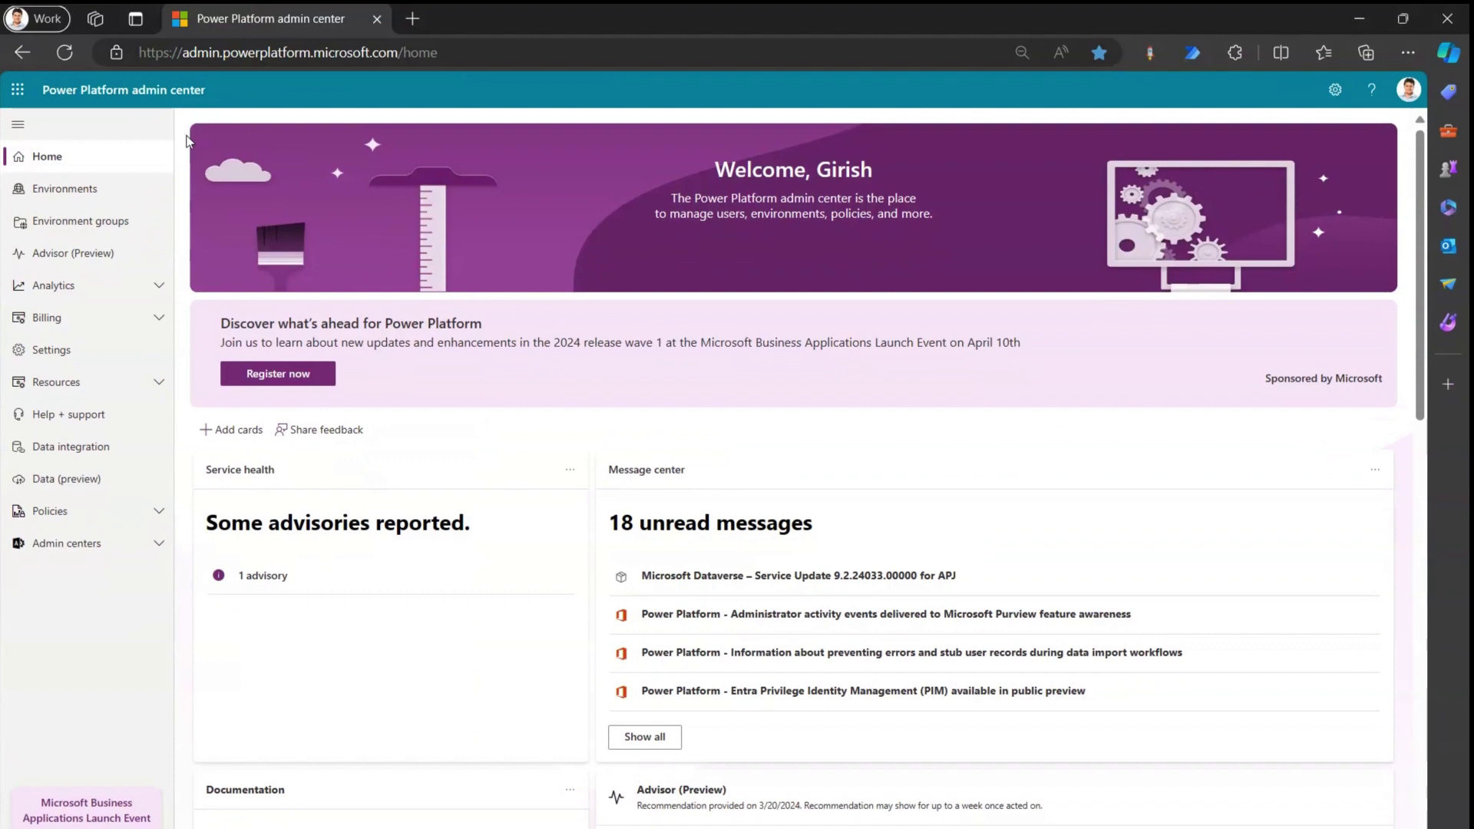
- Show the Environments list and circle the Developer, Trial, Production and Default types, then clear the ink
left_click(84, 190)
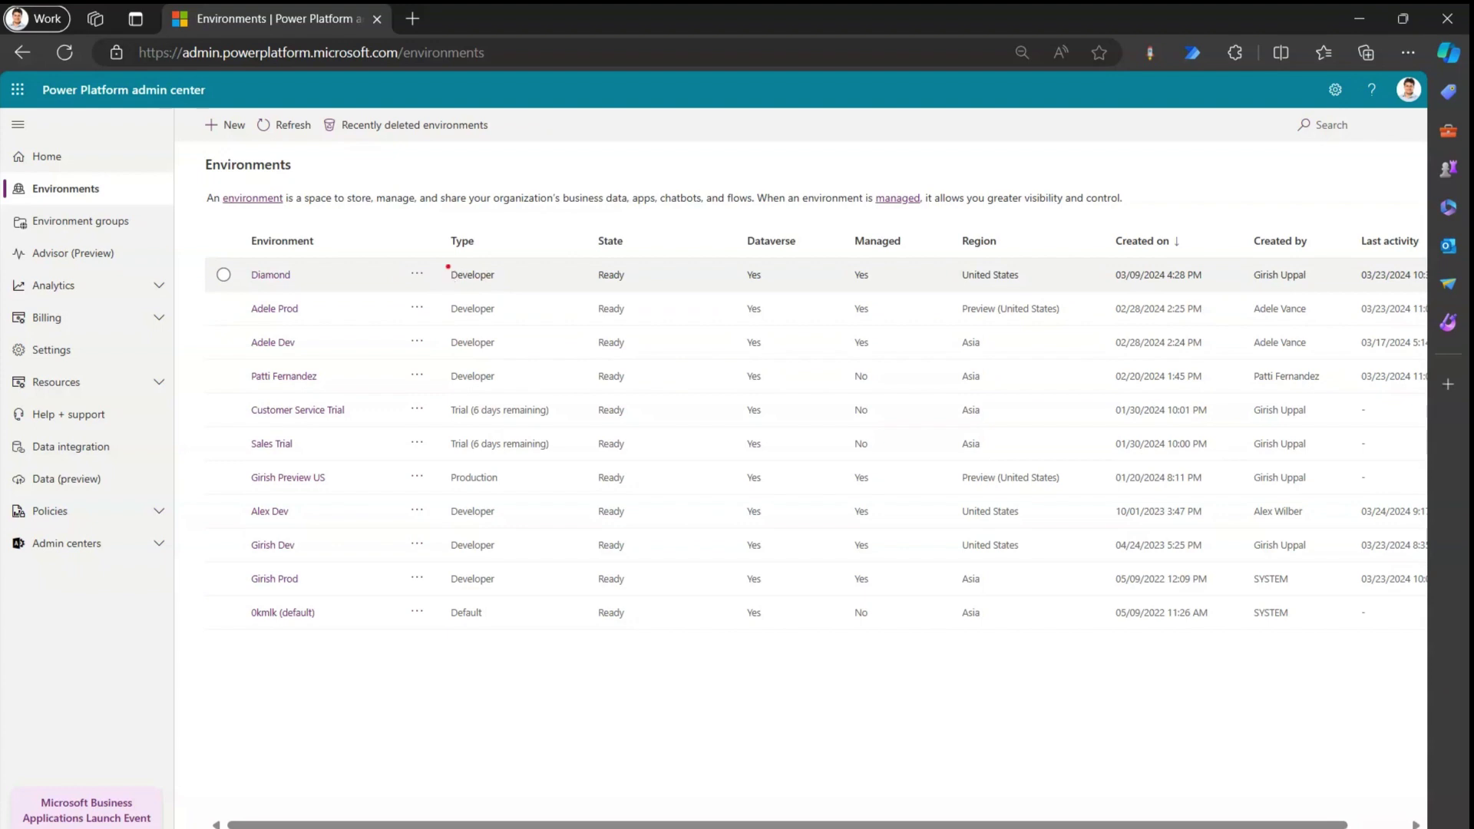
mouse_move(443, 262)
left_mouse_down()
mouse_move(440, 362)
mouse_move(479, 386)
mouse_move(468, 235)
mouse_move(443, 246)
left_mouse_up()
mouse_move(444, 399)
left_mouse_down()
mouse_move(491, 455)
mouse_move(570, 386)
mouse_move(445, 401)
left_mouse_up()
mouse_move(457, 459)
left_mouse_down()
mouse_move(441, 491)
mouse_move(499, 468)
mouse_move(468, 469)
left_mouse_up()
mouse_move(490, 613)
left_mouse_down()
mouse_move(461, 645)
mouse_move(478, 613)
left_mouse_up()
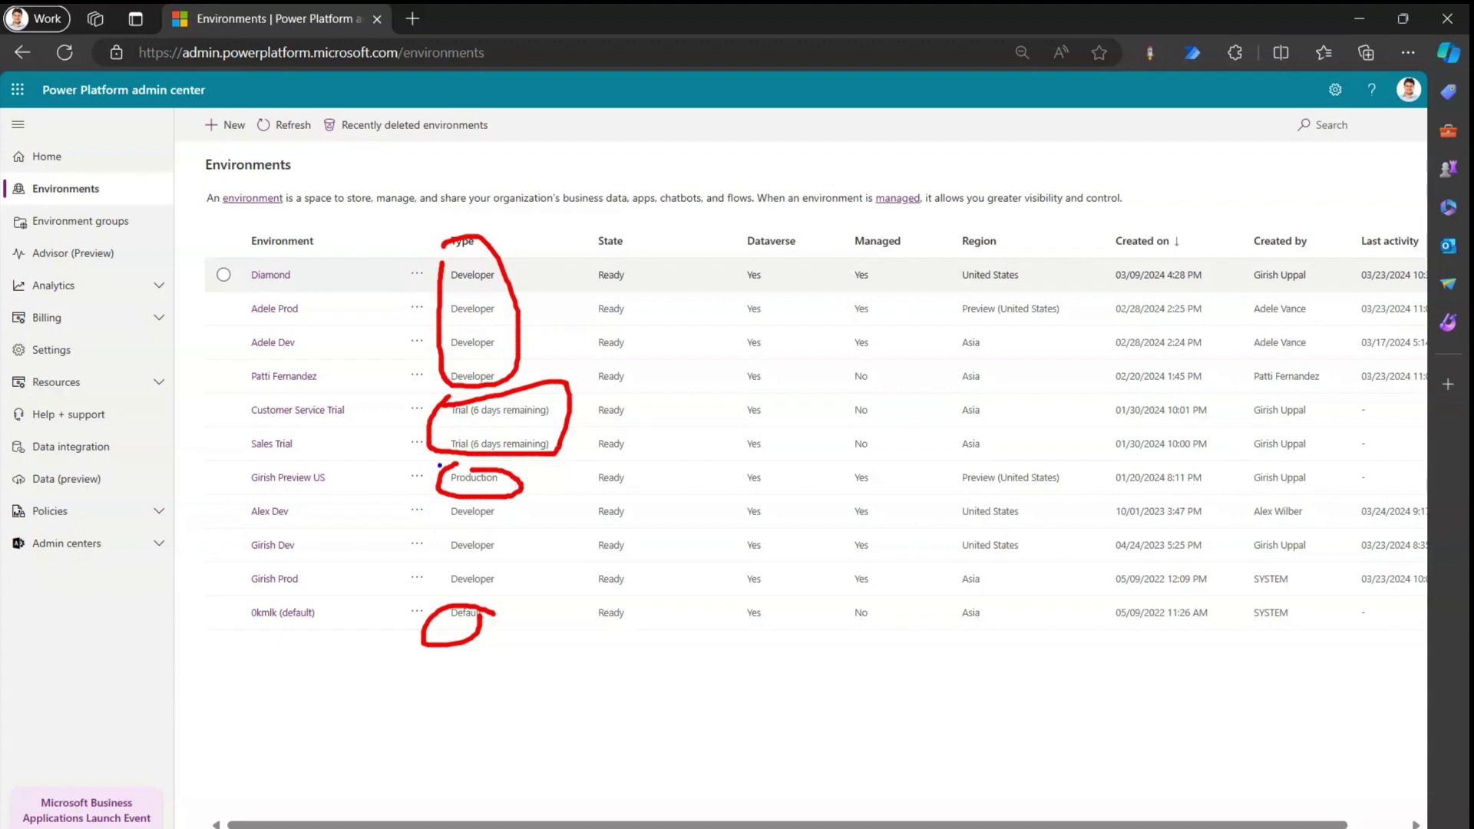
mouse_move(440, 465)
left_mouse_down()
mouse_move(416, 475)
mouse_move(531, 513)
mouse_move(453, 462)
left_mouse_up()
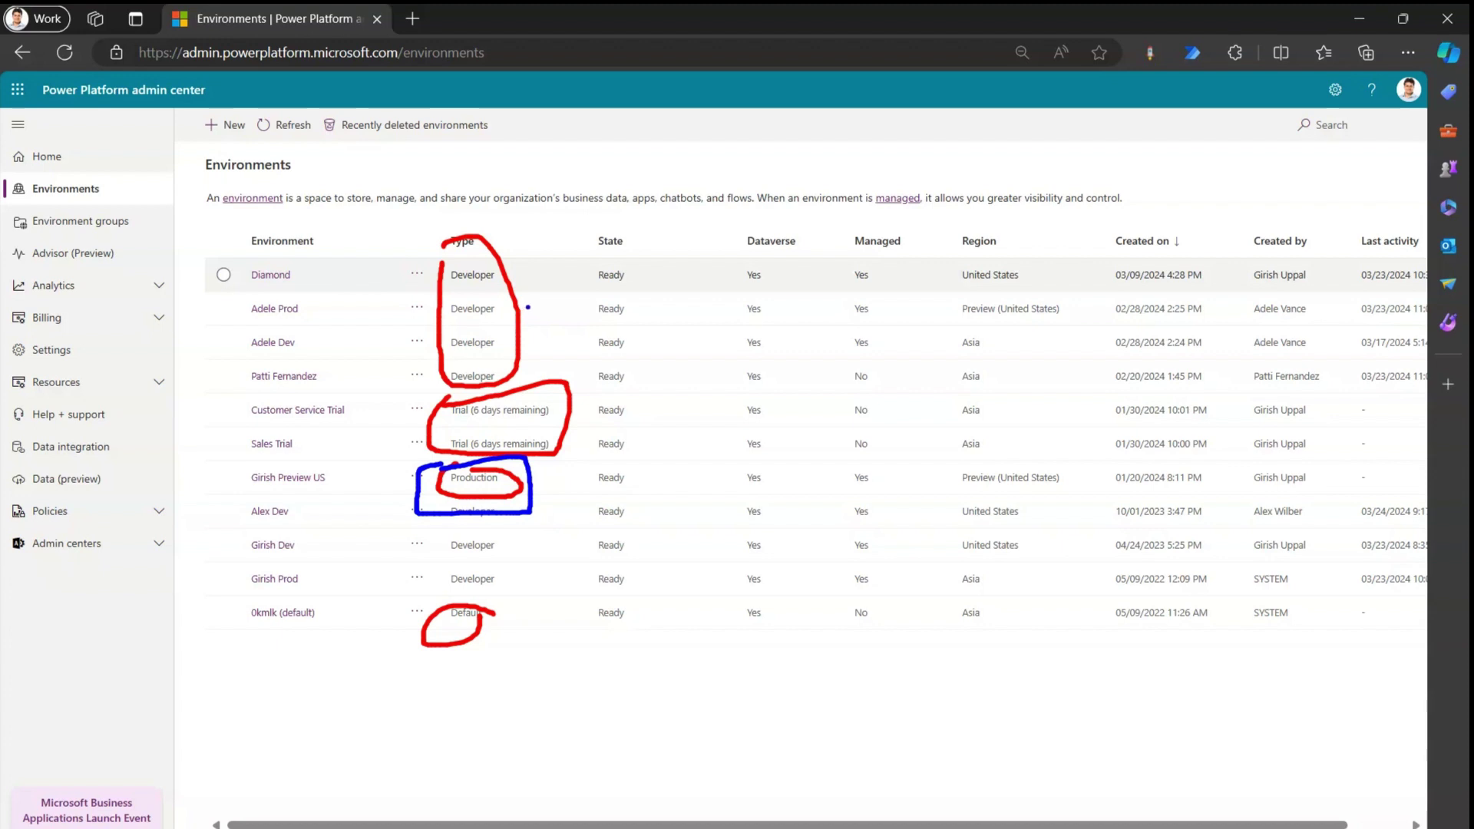
key("Escape")
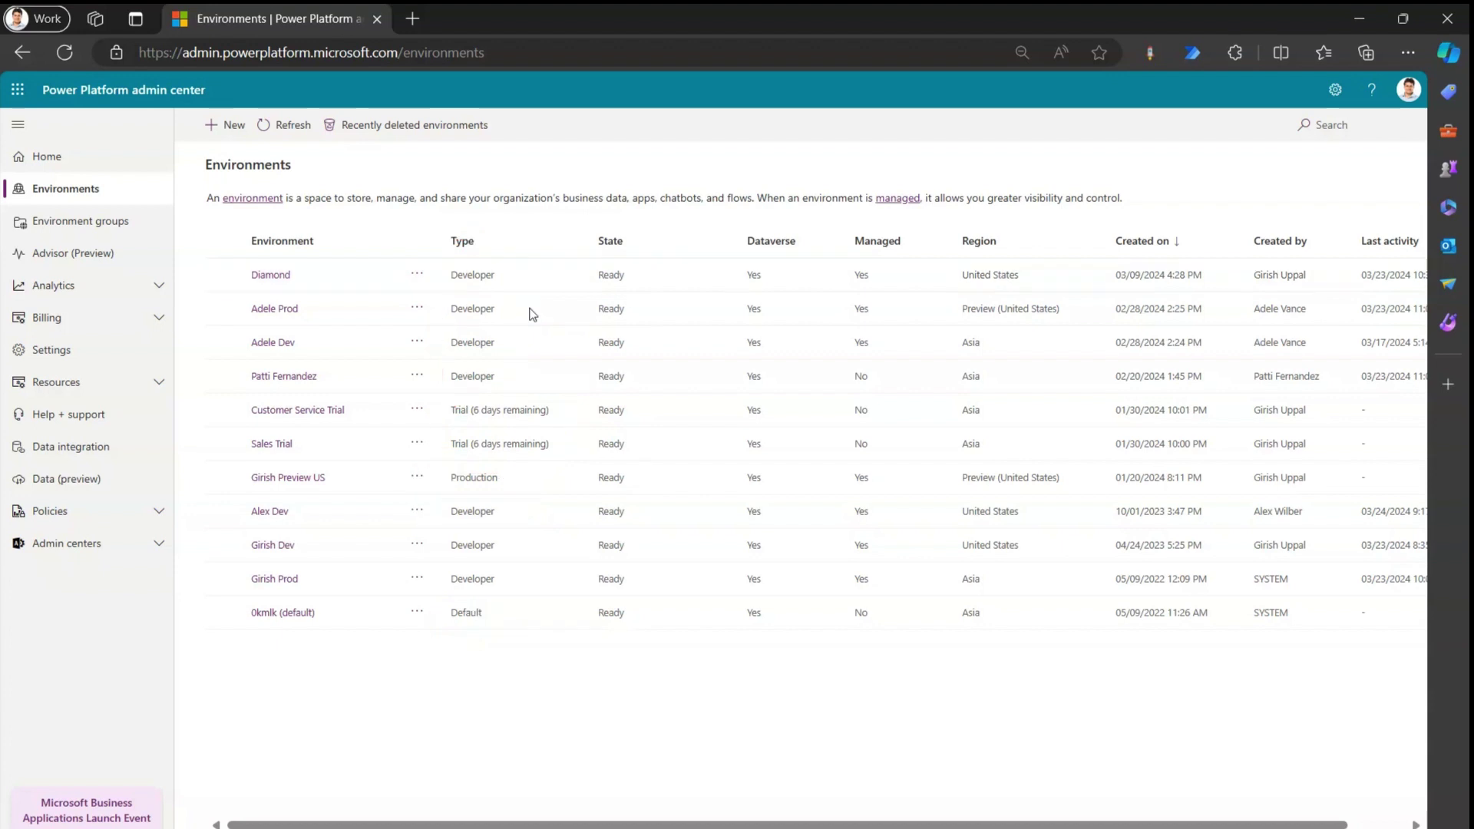
- Reach the Production environment's Maintenance window settings under Settings > Updates, and zoom the page in
left_click(224, 477)
left_click(417, 476)
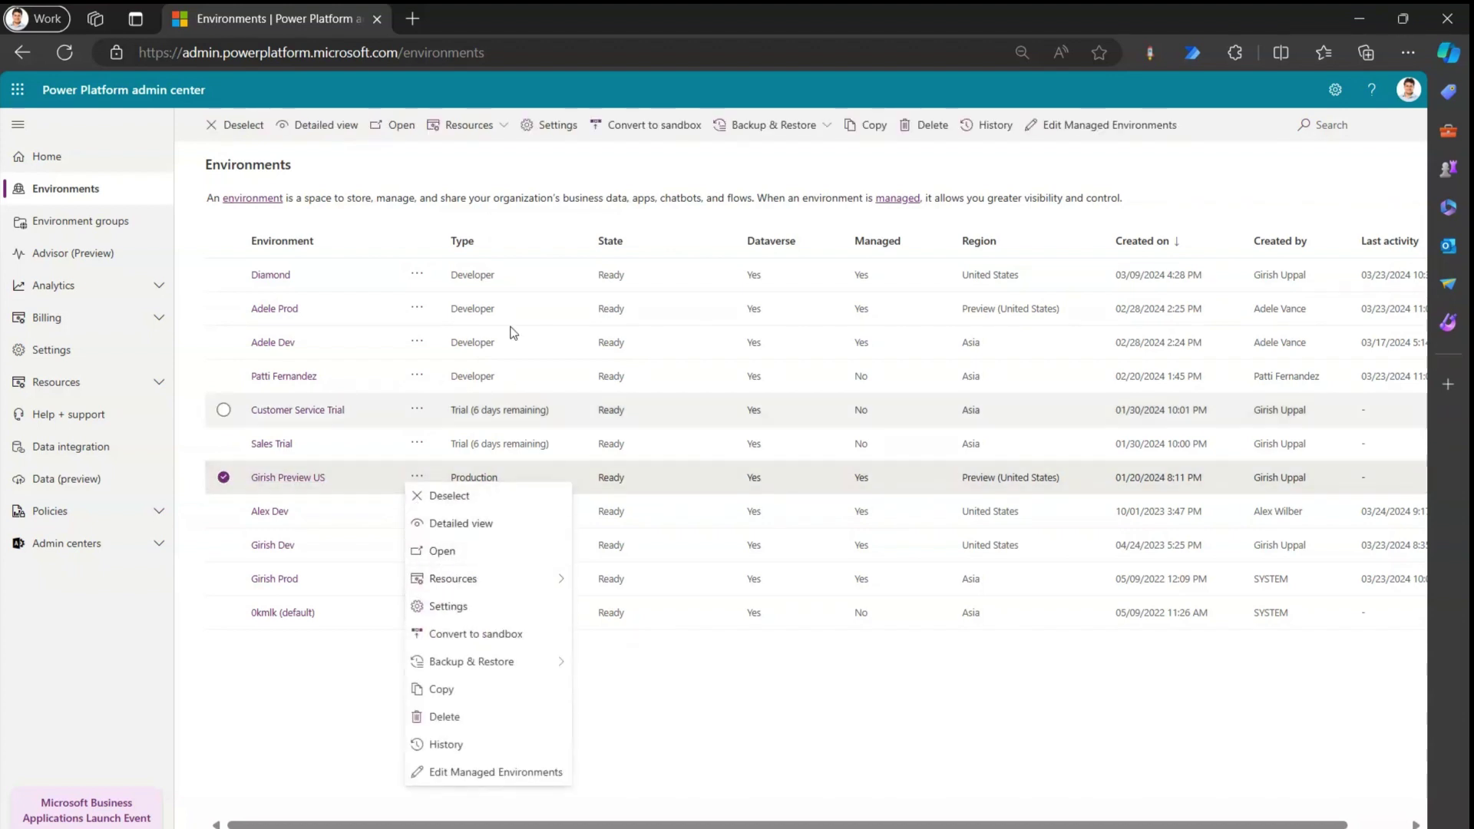
left_click(535, 138)
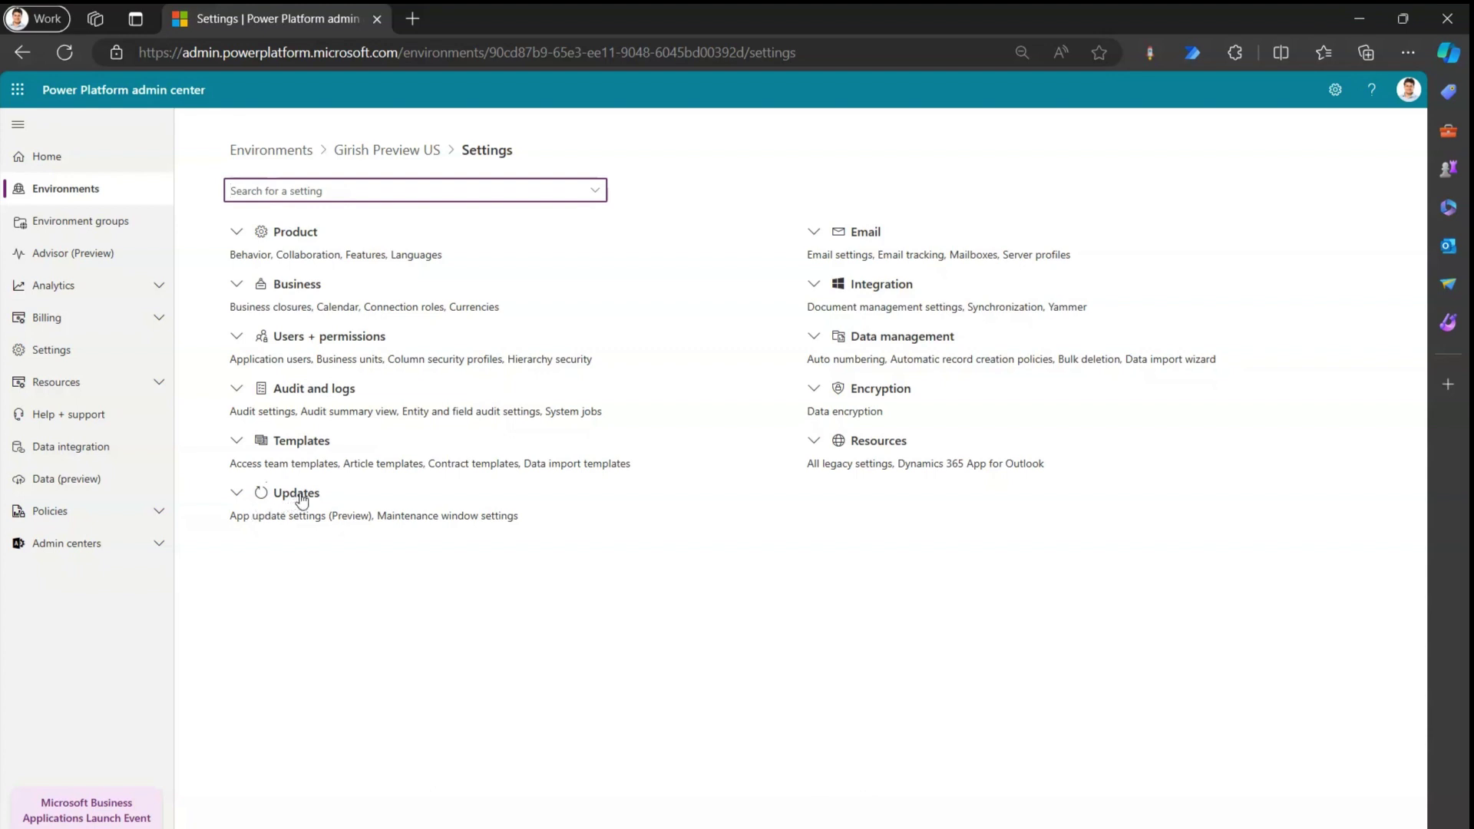
left_click(238, 496)
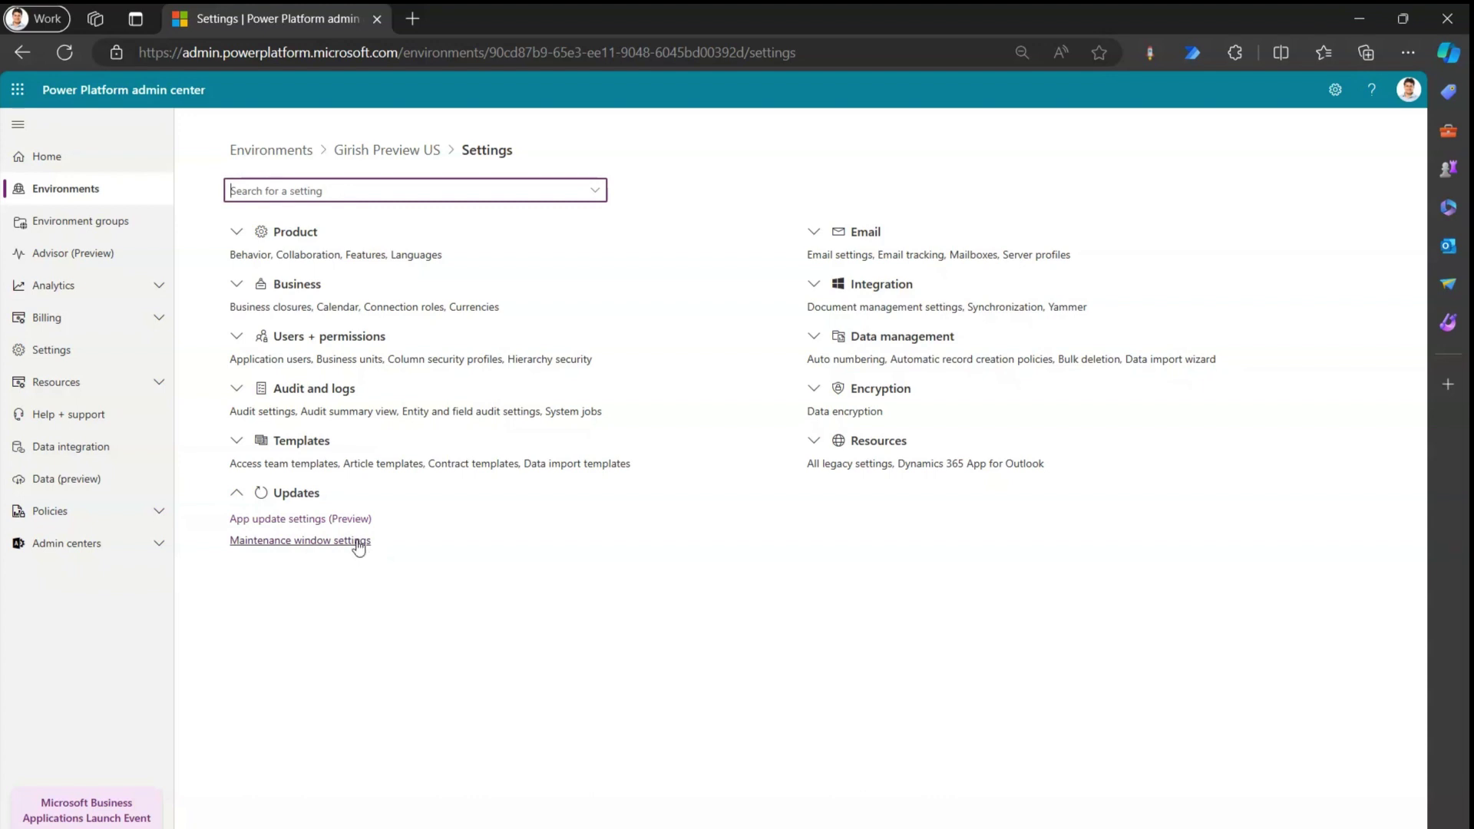
left_click(358, 542)
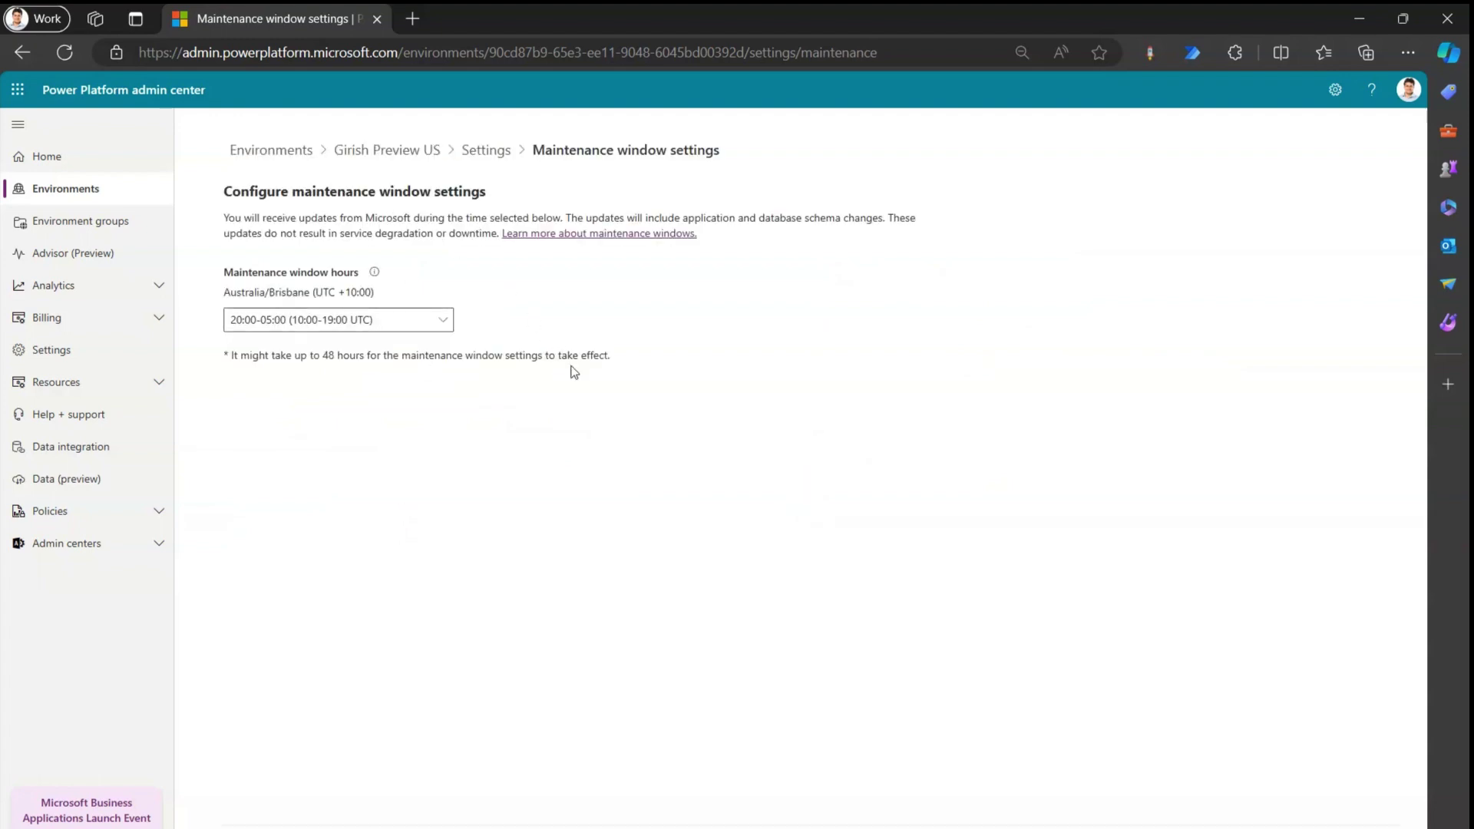
key("ctrl+plus")
key("ctrl+plus")
key("ctrl+plus")
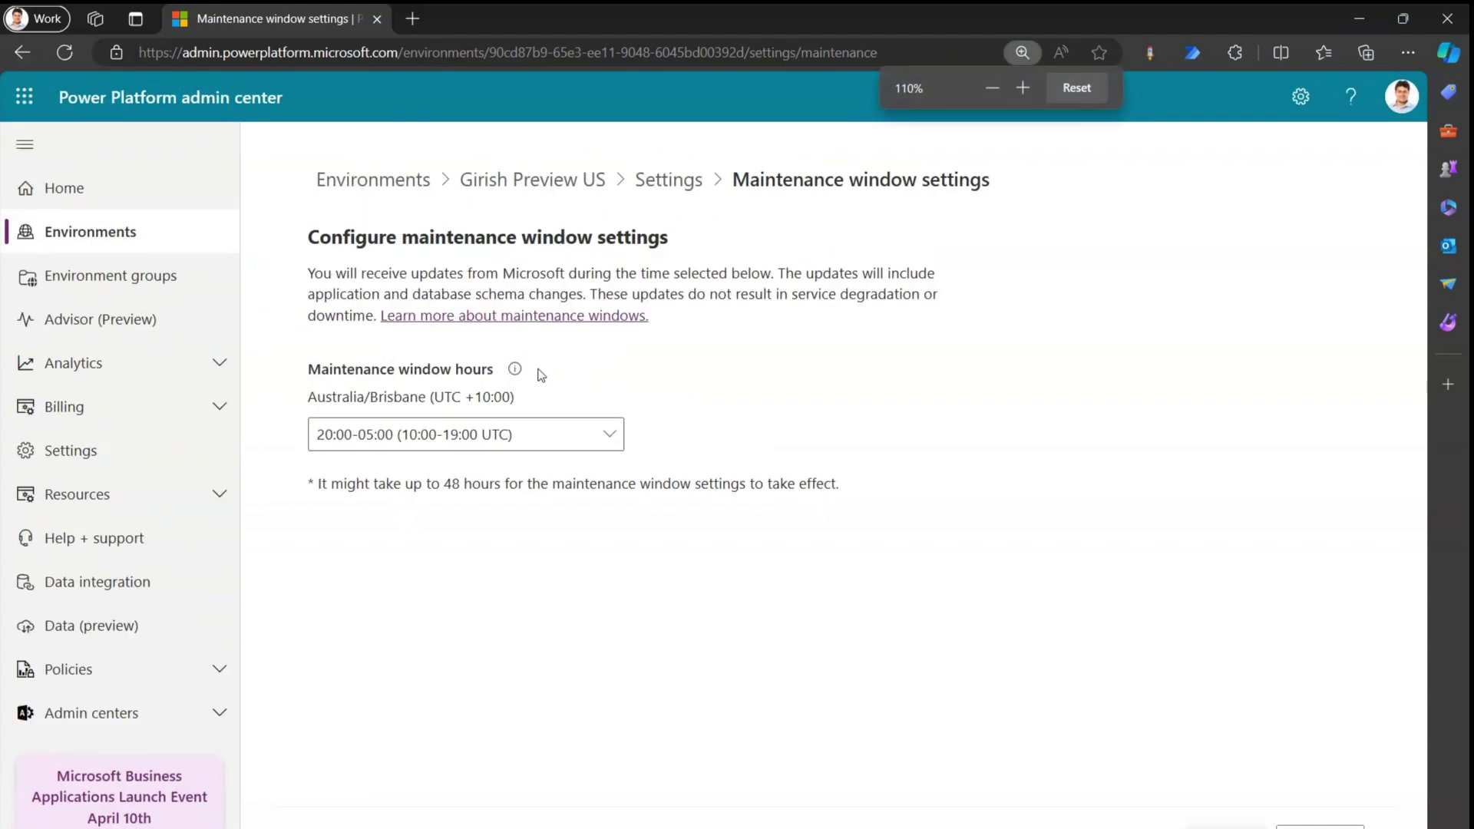
- Highlight the maintenance description, including that updates cause no service degradation
left_click_drag(310, 273, 863, 274)
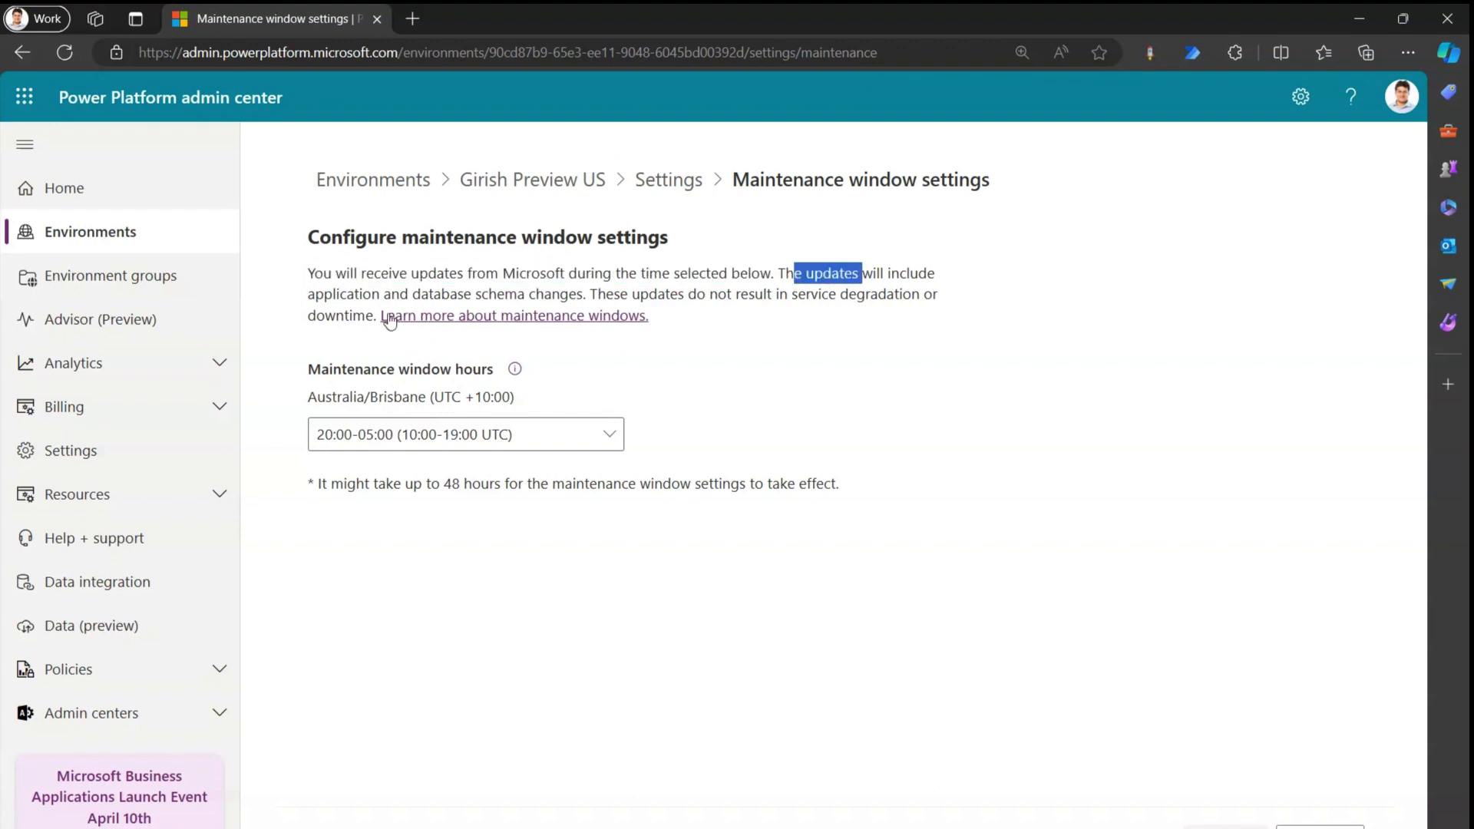
left_click_drag(309, 296, 581, 287)
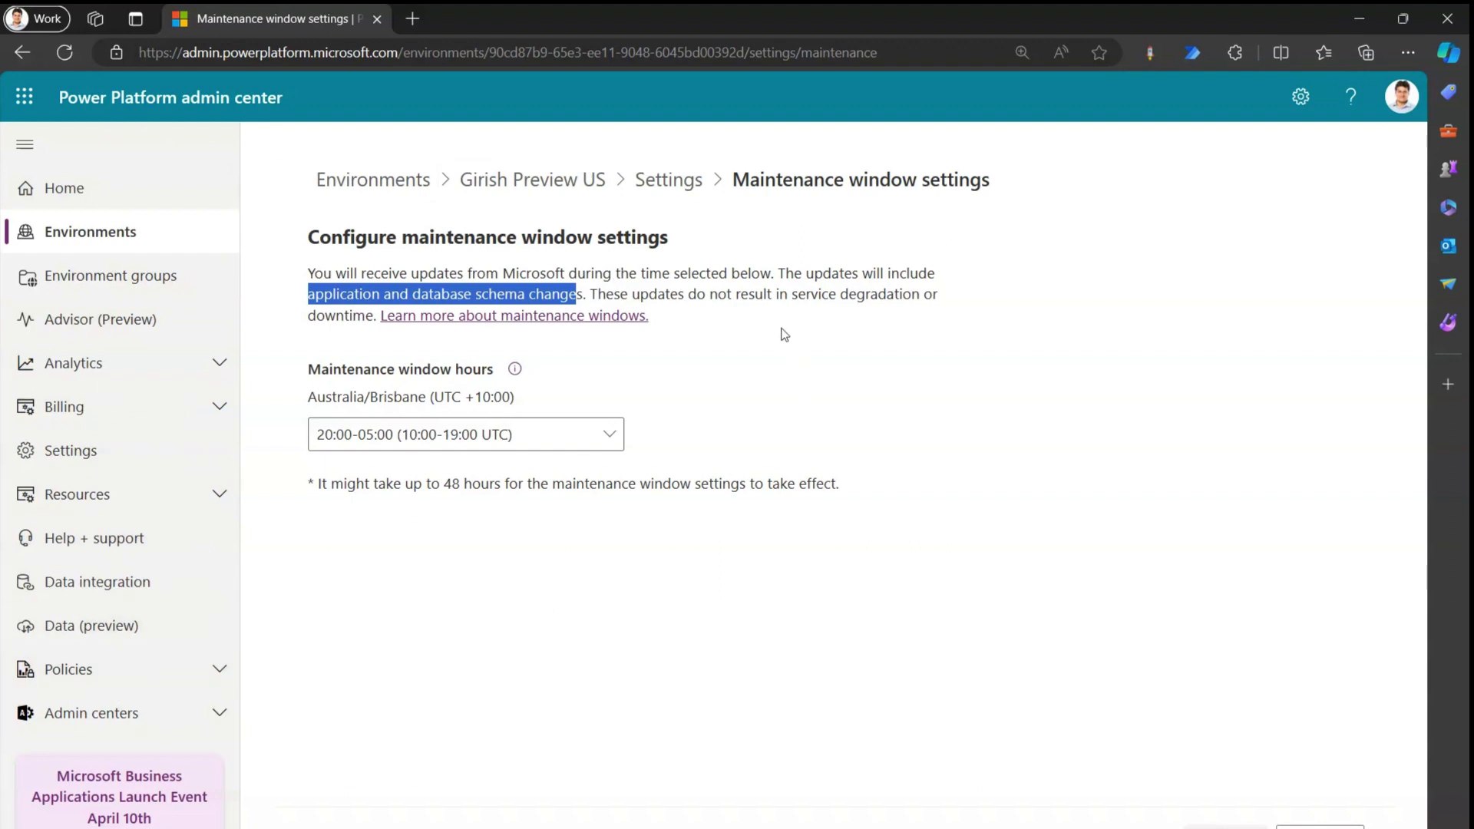
left_click(757, 294)
left_click_drag(718, 294, 892, 294)
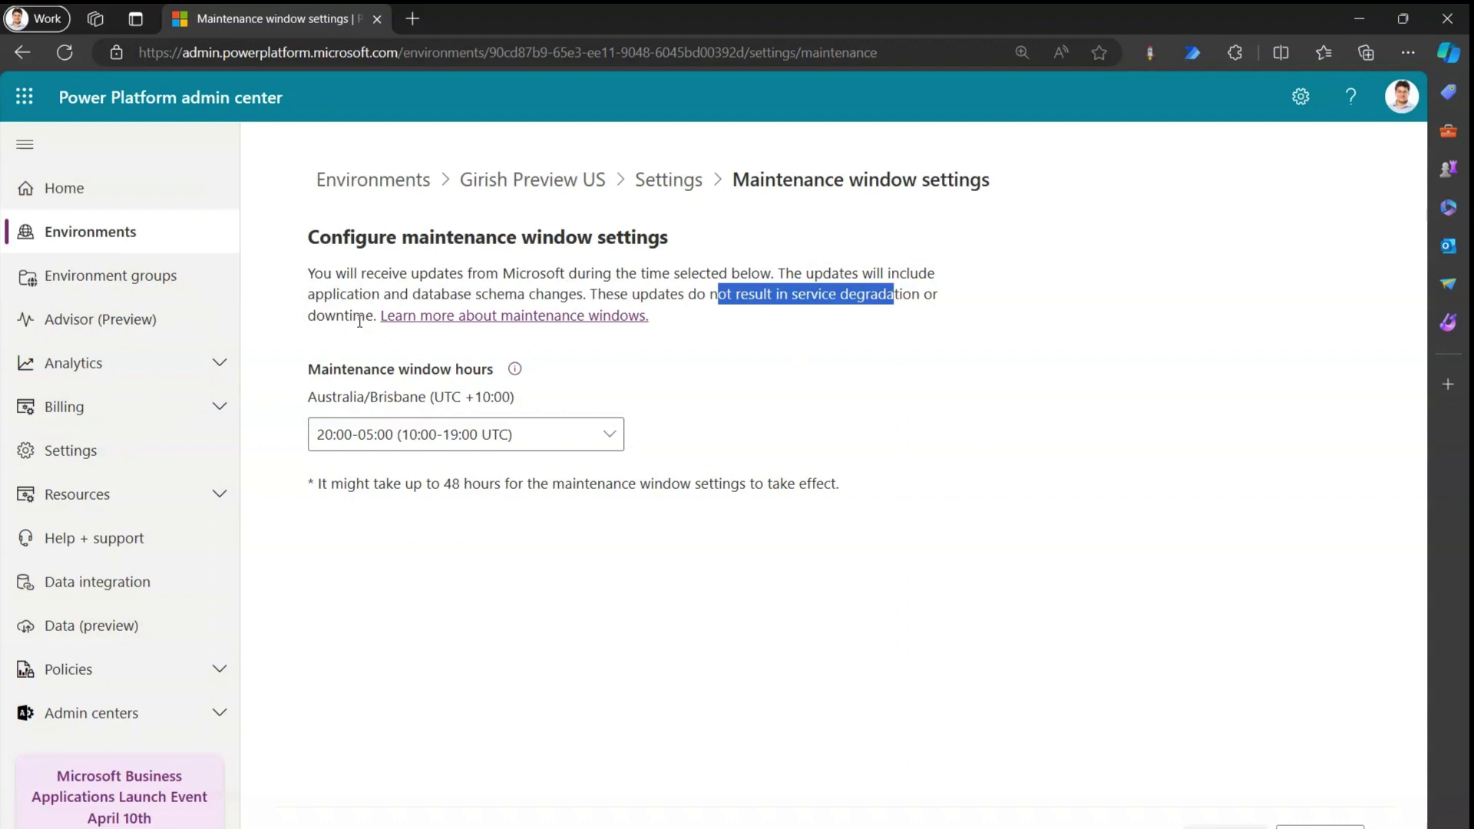
- Show the note about the platform update schedule
left_click(515, 369)
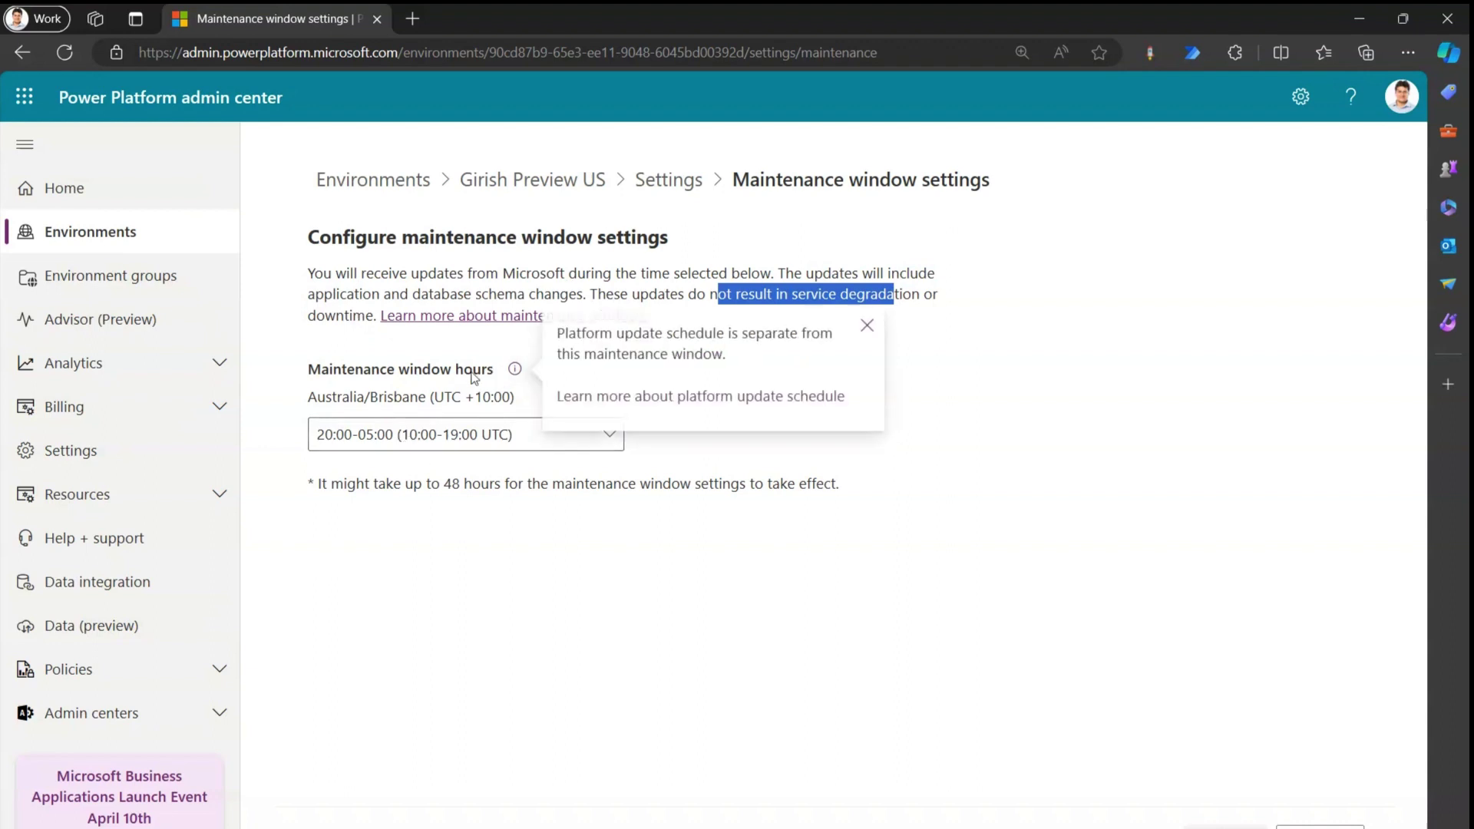
left_click(518, 371)
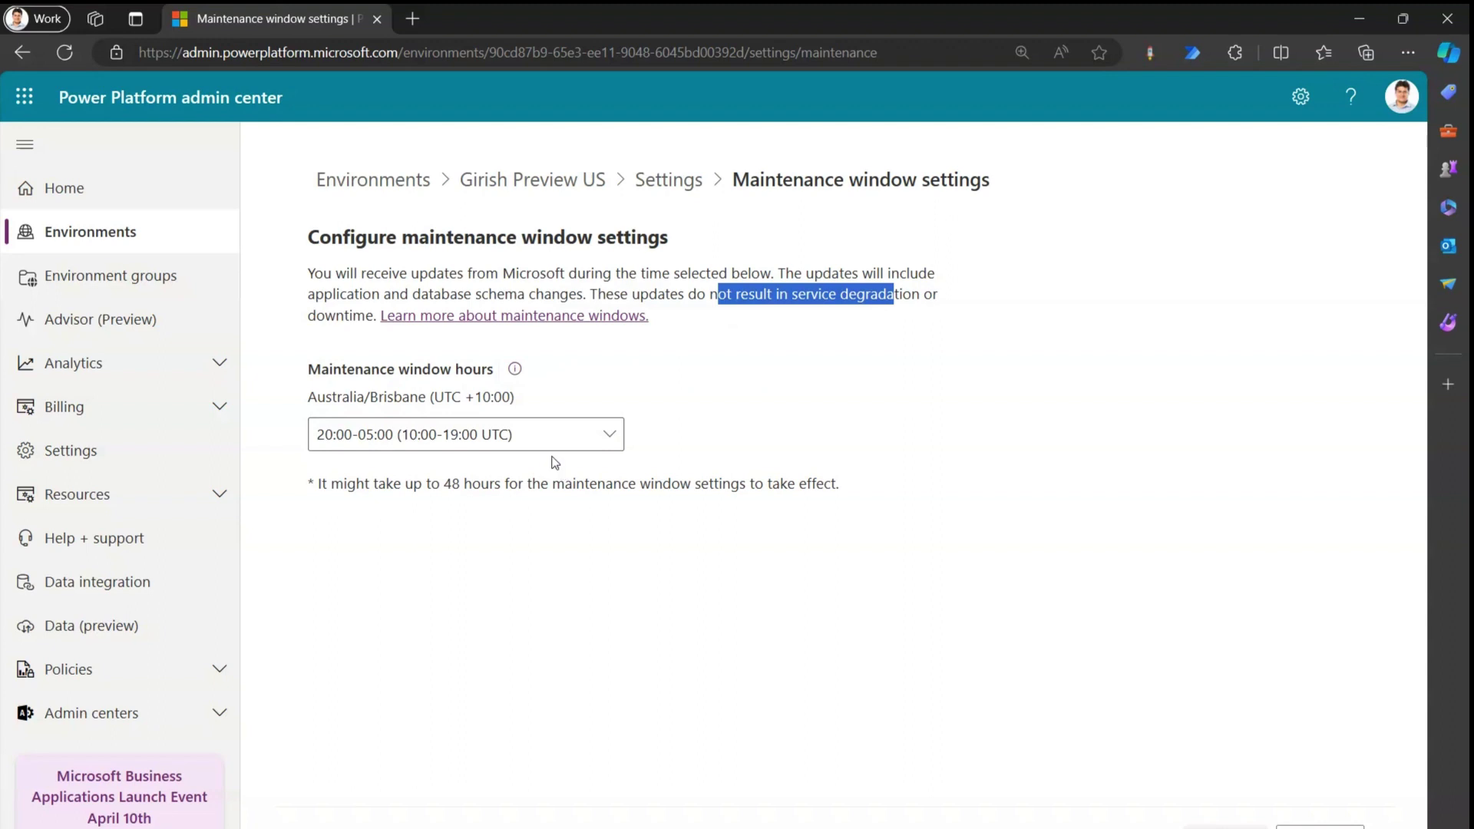
left_click(516, 370)
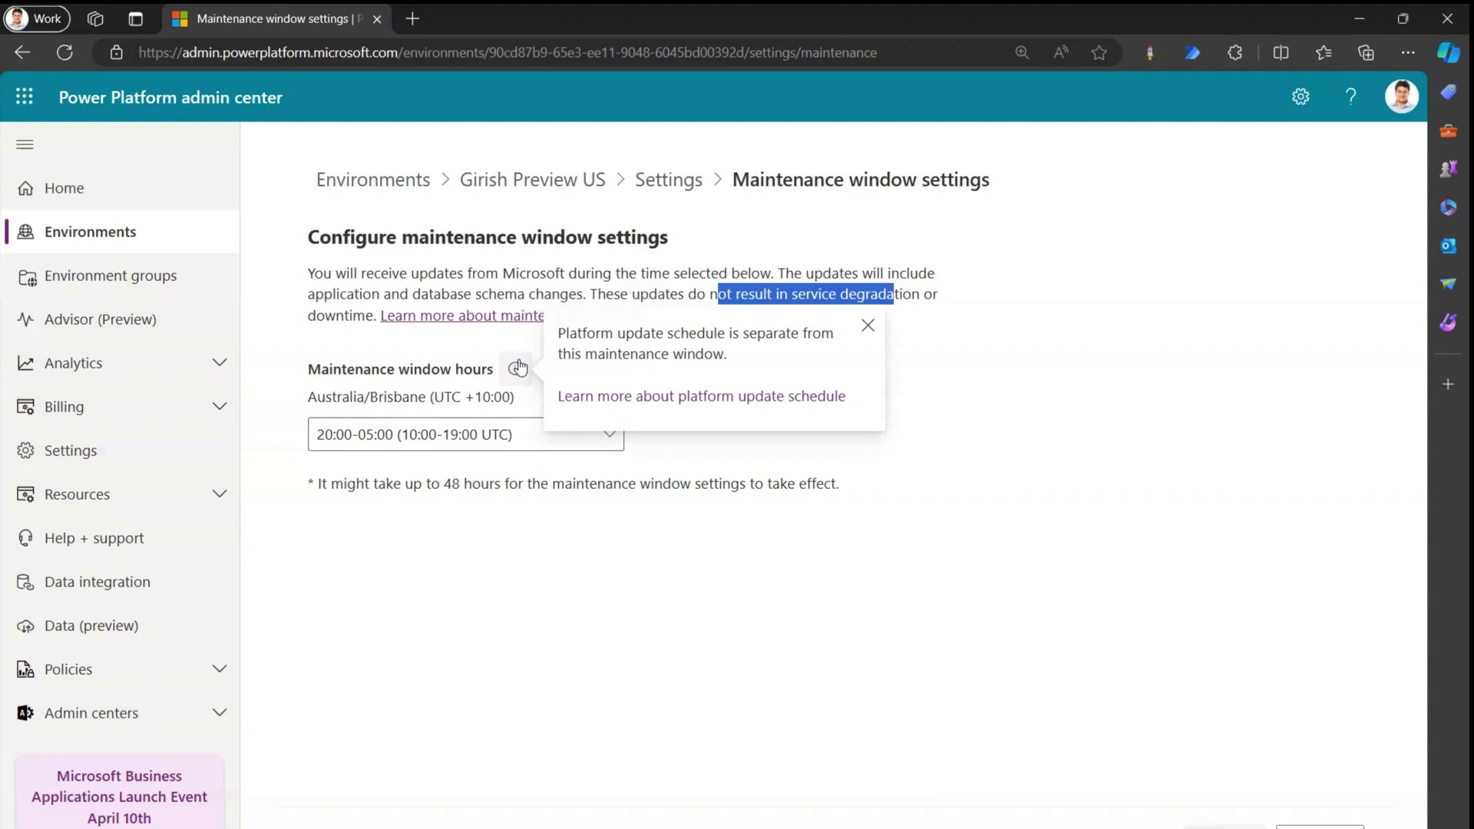
left_click(515, 369)
left_click(515, 372)
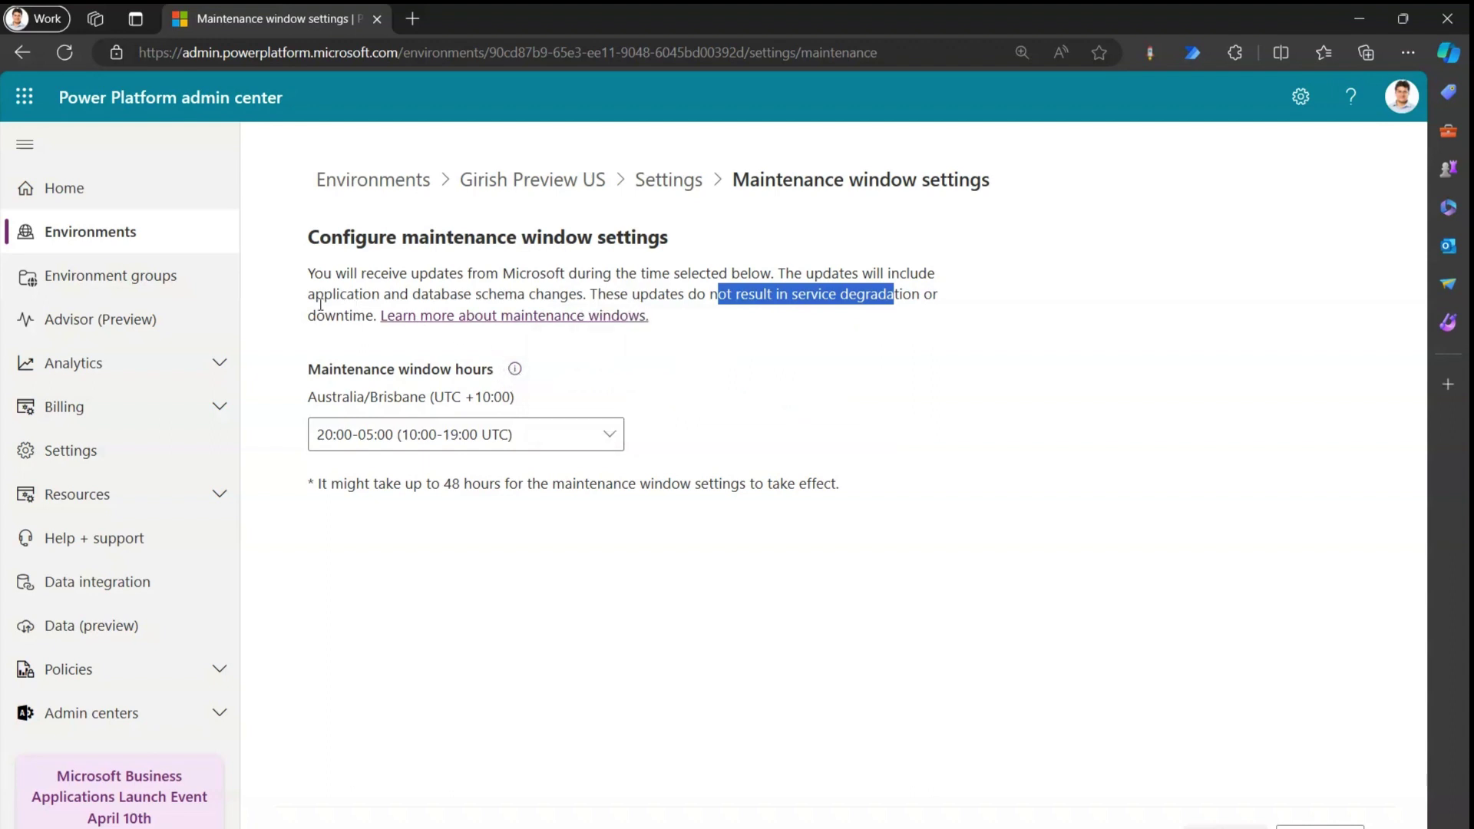
- Highlight the database-changes text and Australia/Brisbane time zone, then open the maintenance hours list
left_click_drag(311, 297, 478, 295)
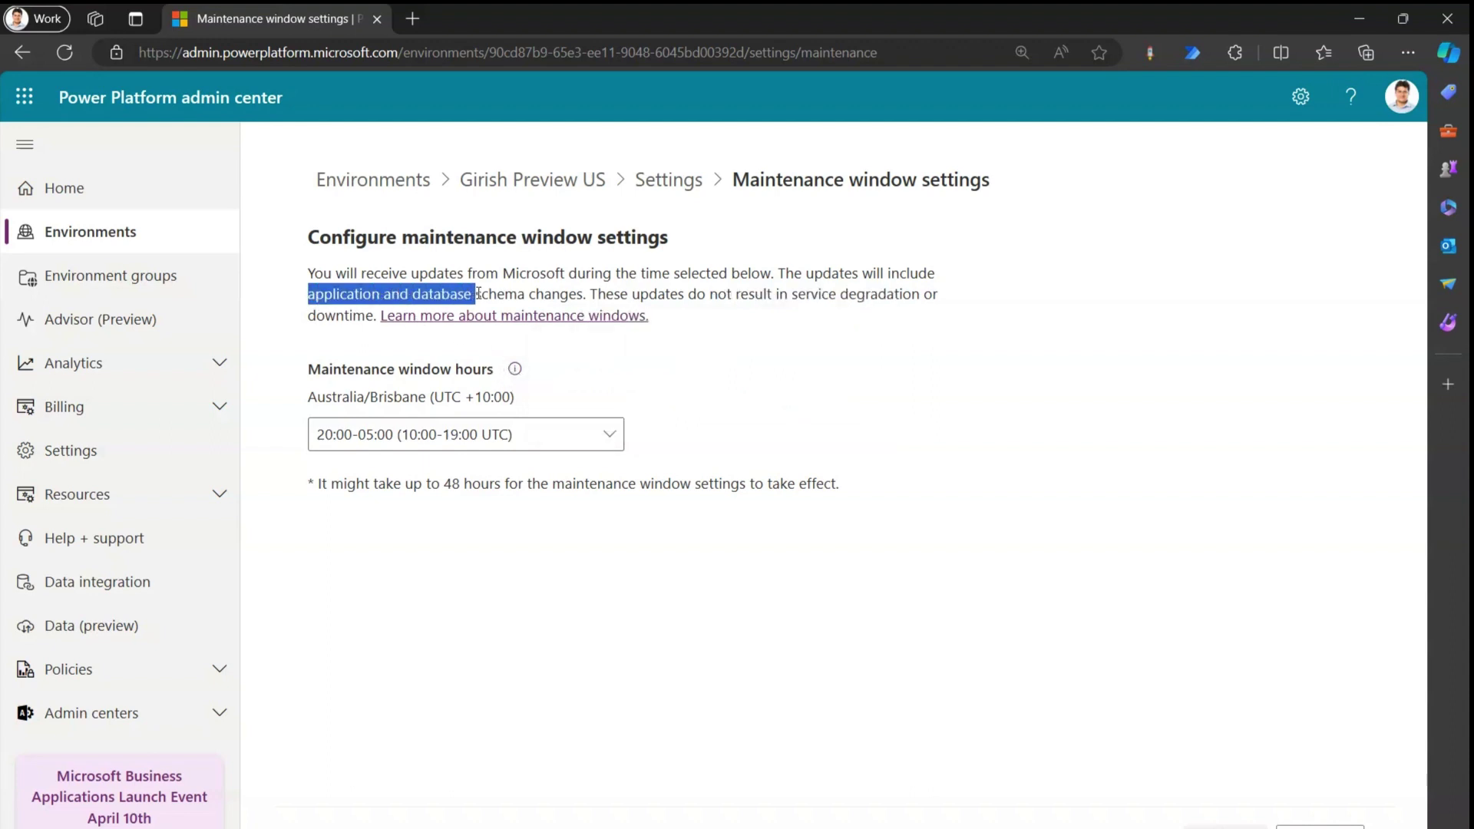
left_click(526, 296)
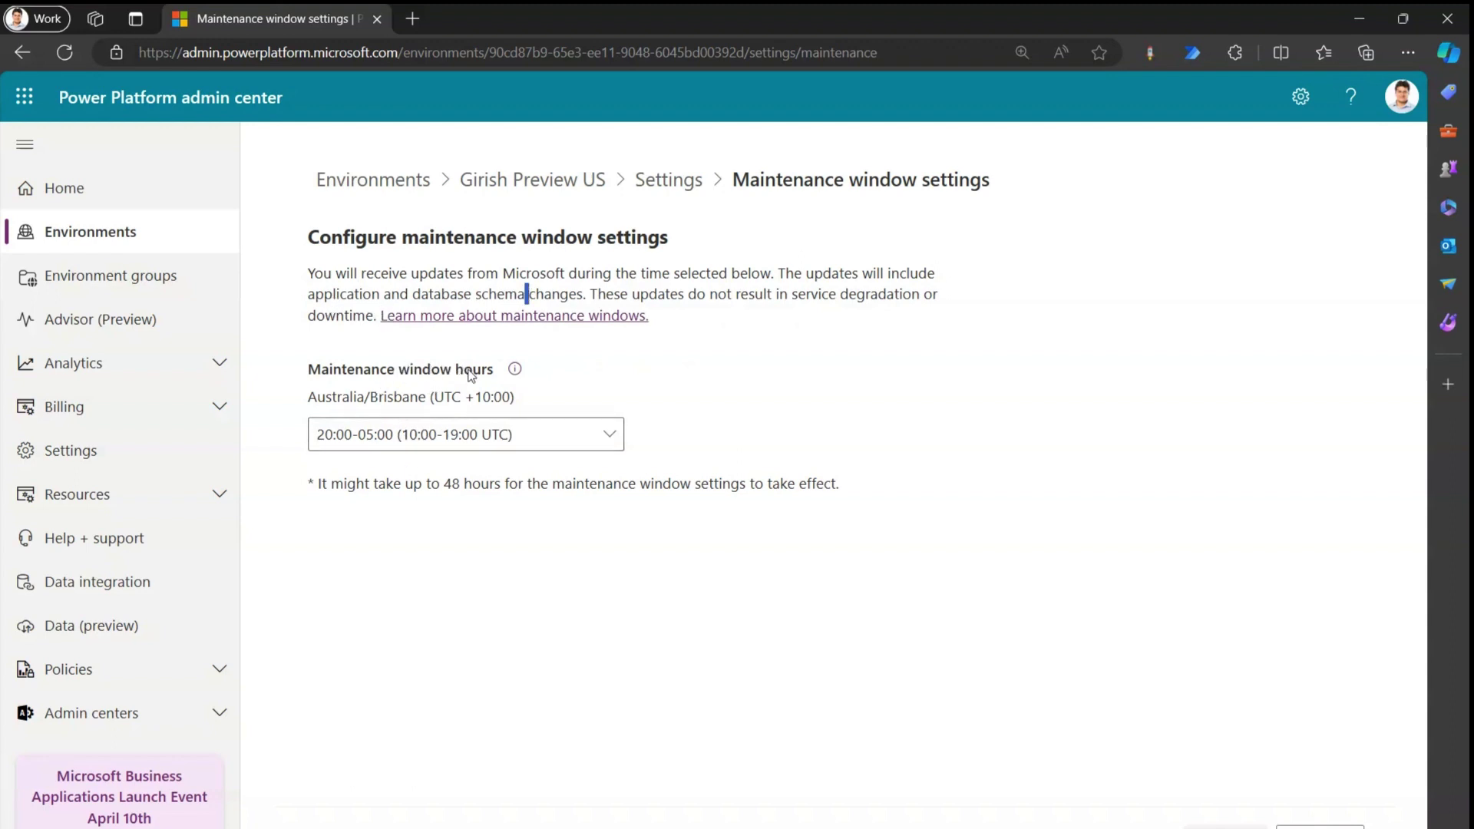
left_click_drag(311, 402, 524, 400)
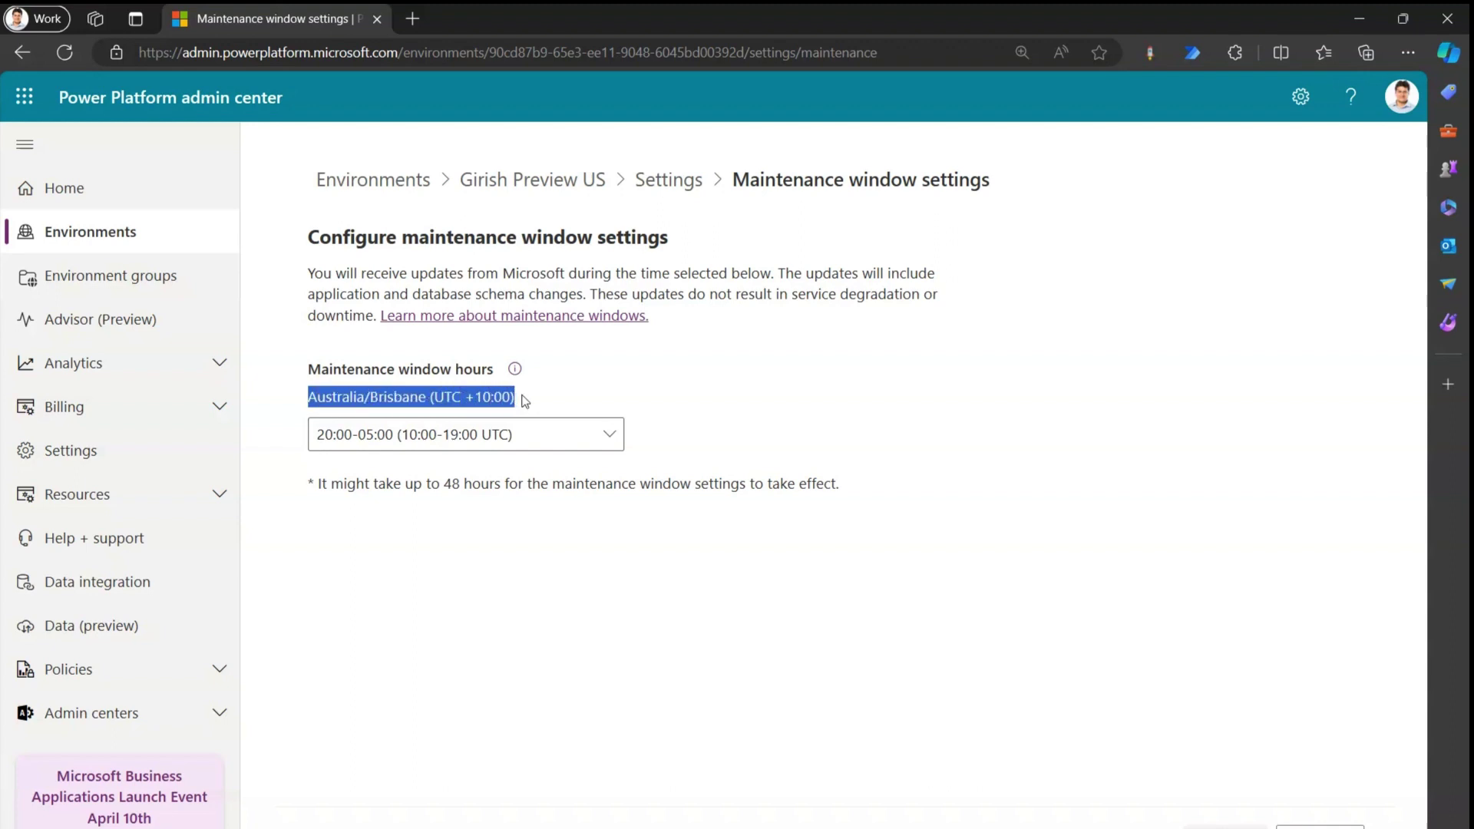
left_click(670, 416)
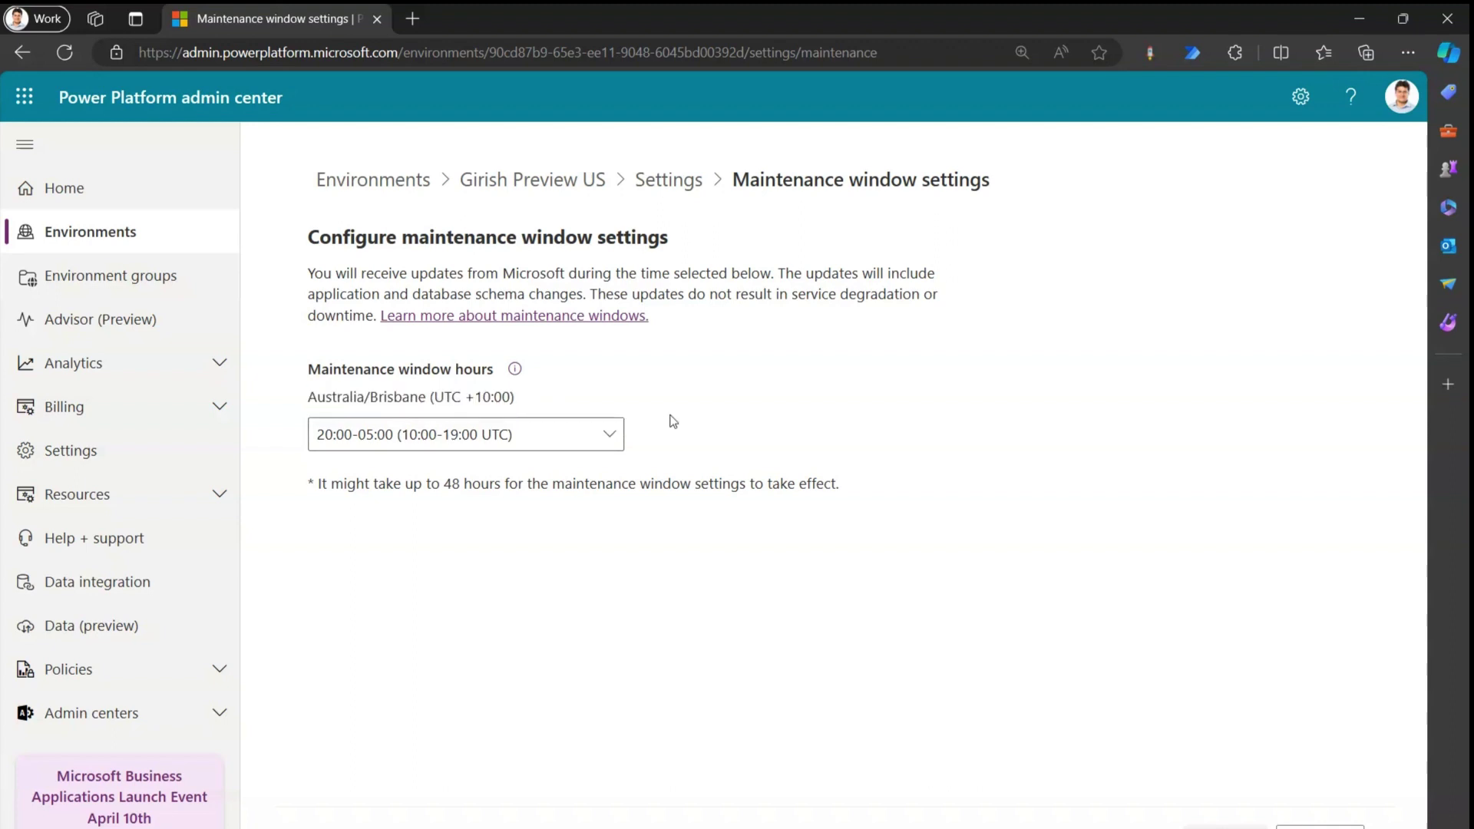
left_click(614, 435)
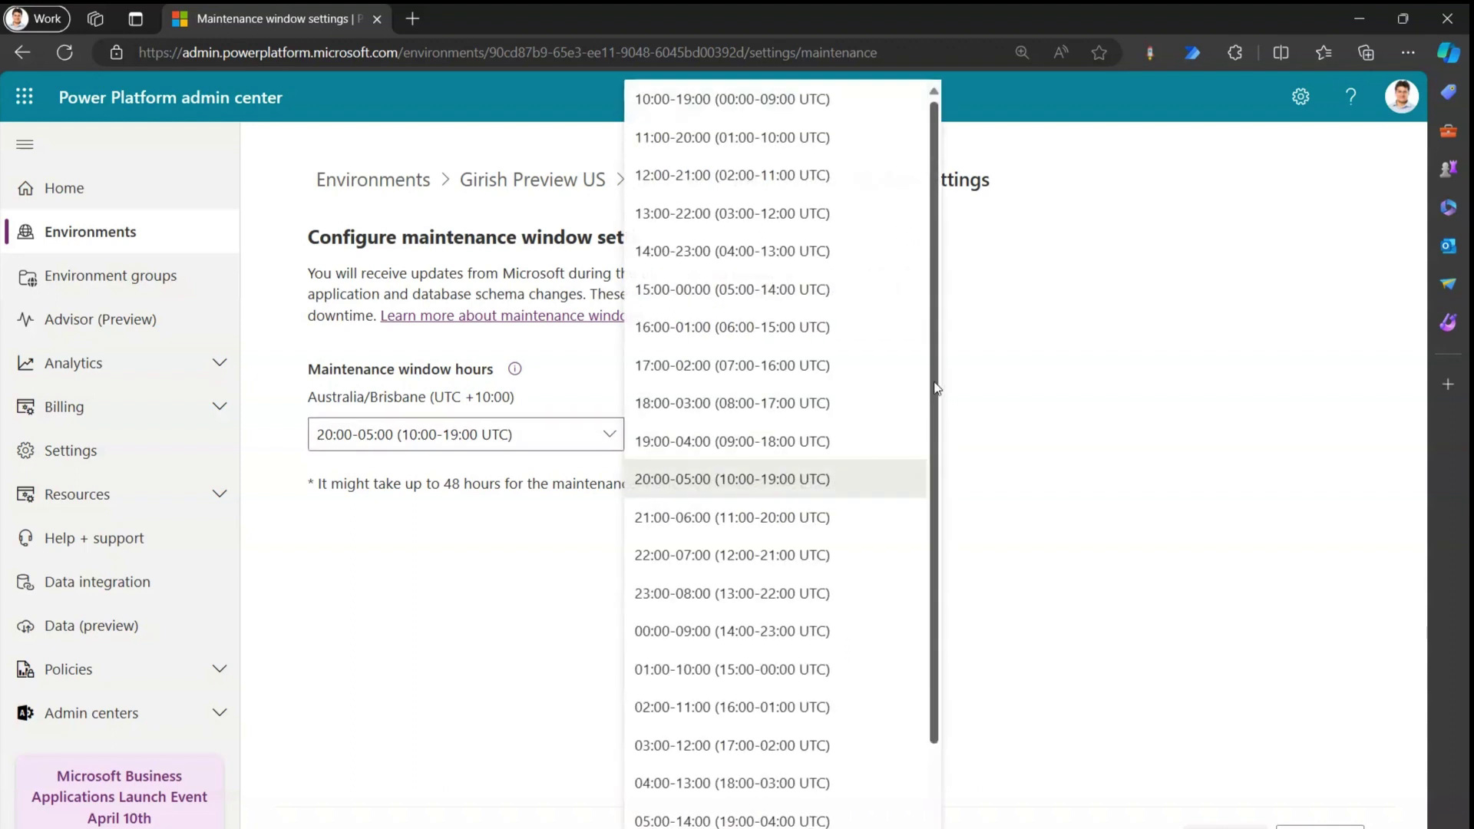
- Pick the 19:00-04:00 (09:00-18:00 UTC) window and highlight the 48-hour delay note
left_click_drag(935, 370, 958, 490)
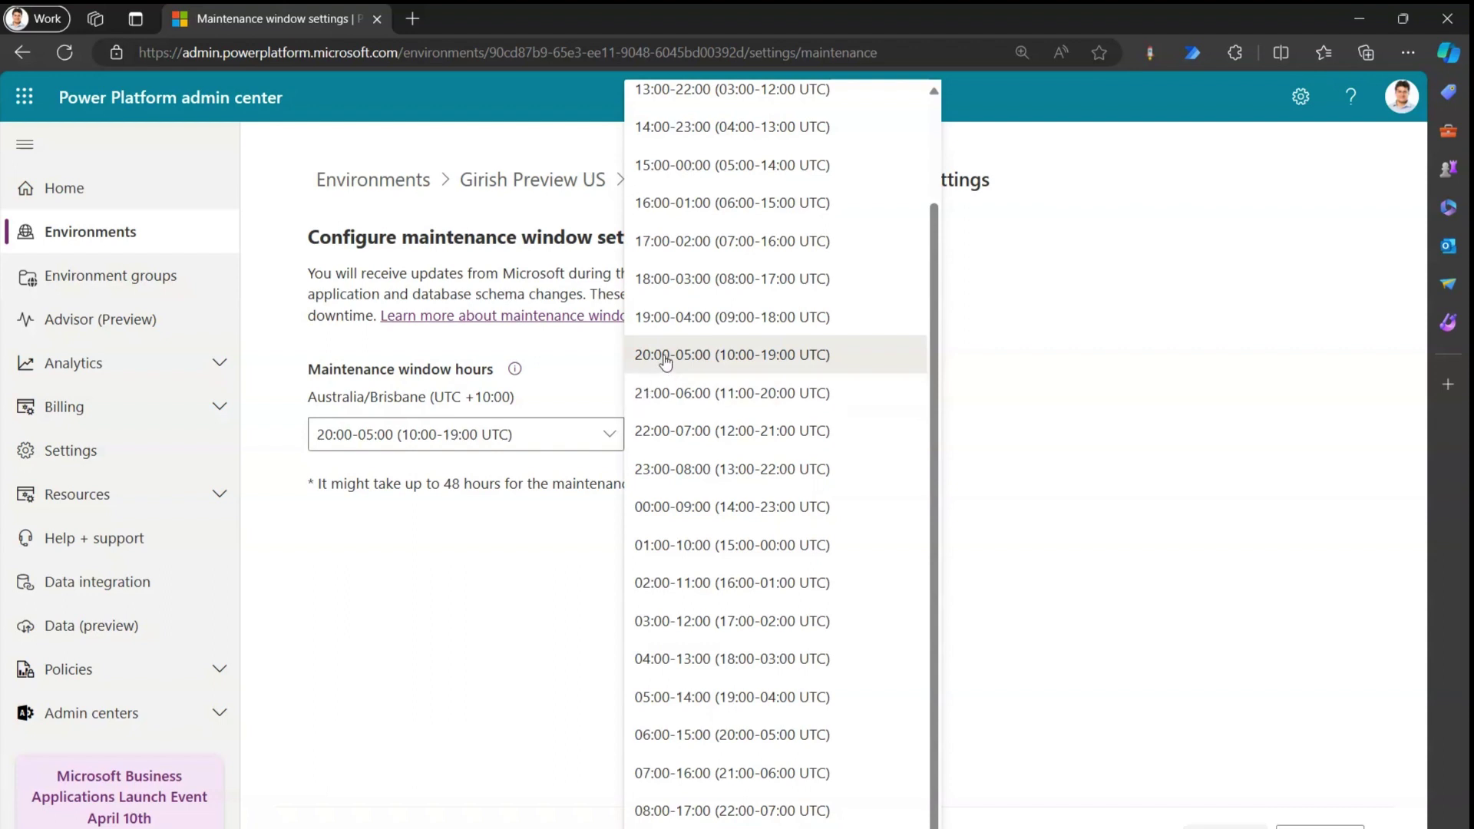
left_click(756, 319)
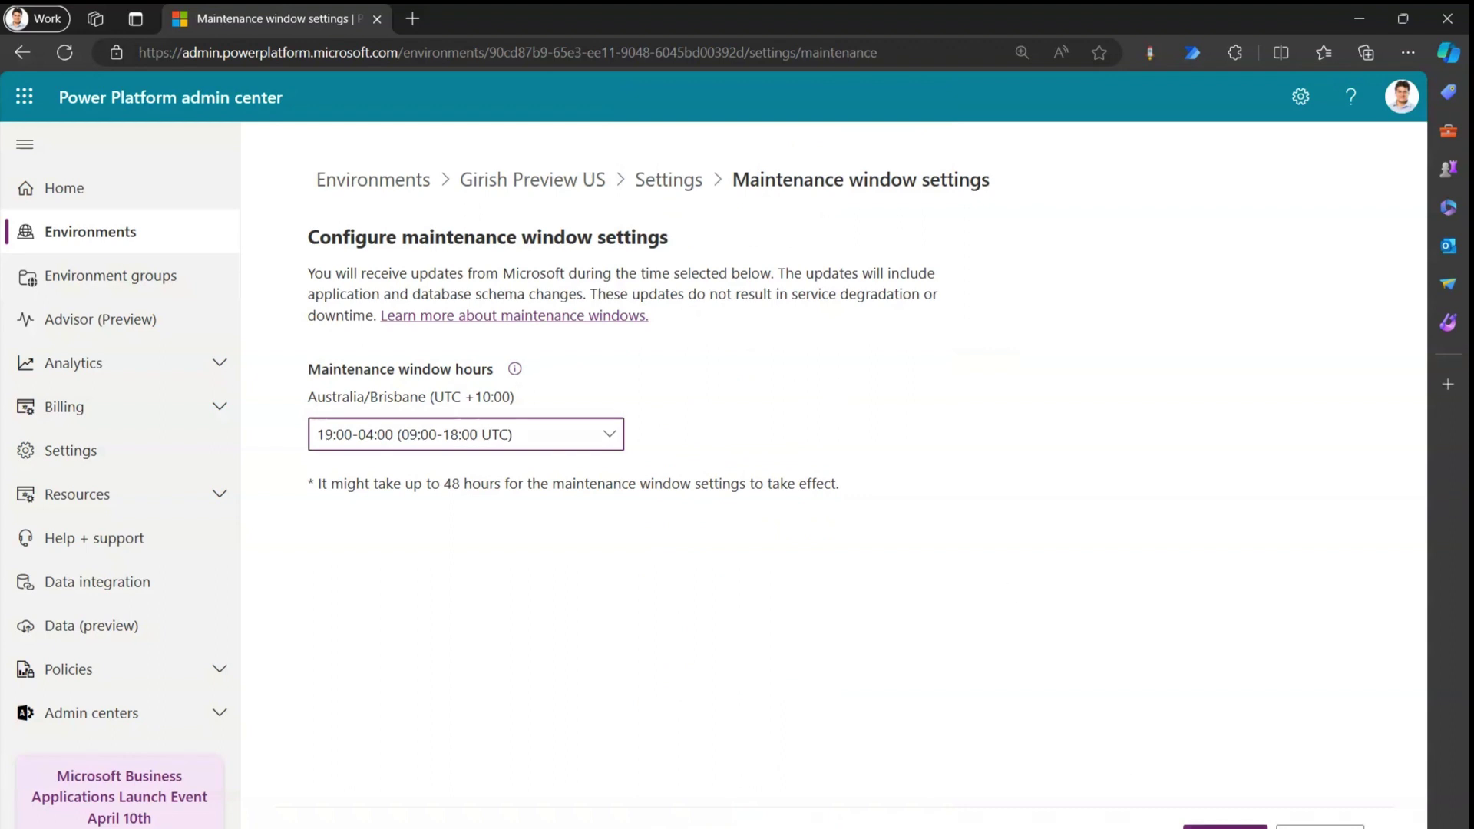
left_click_drag(310, 485, 849, 506)
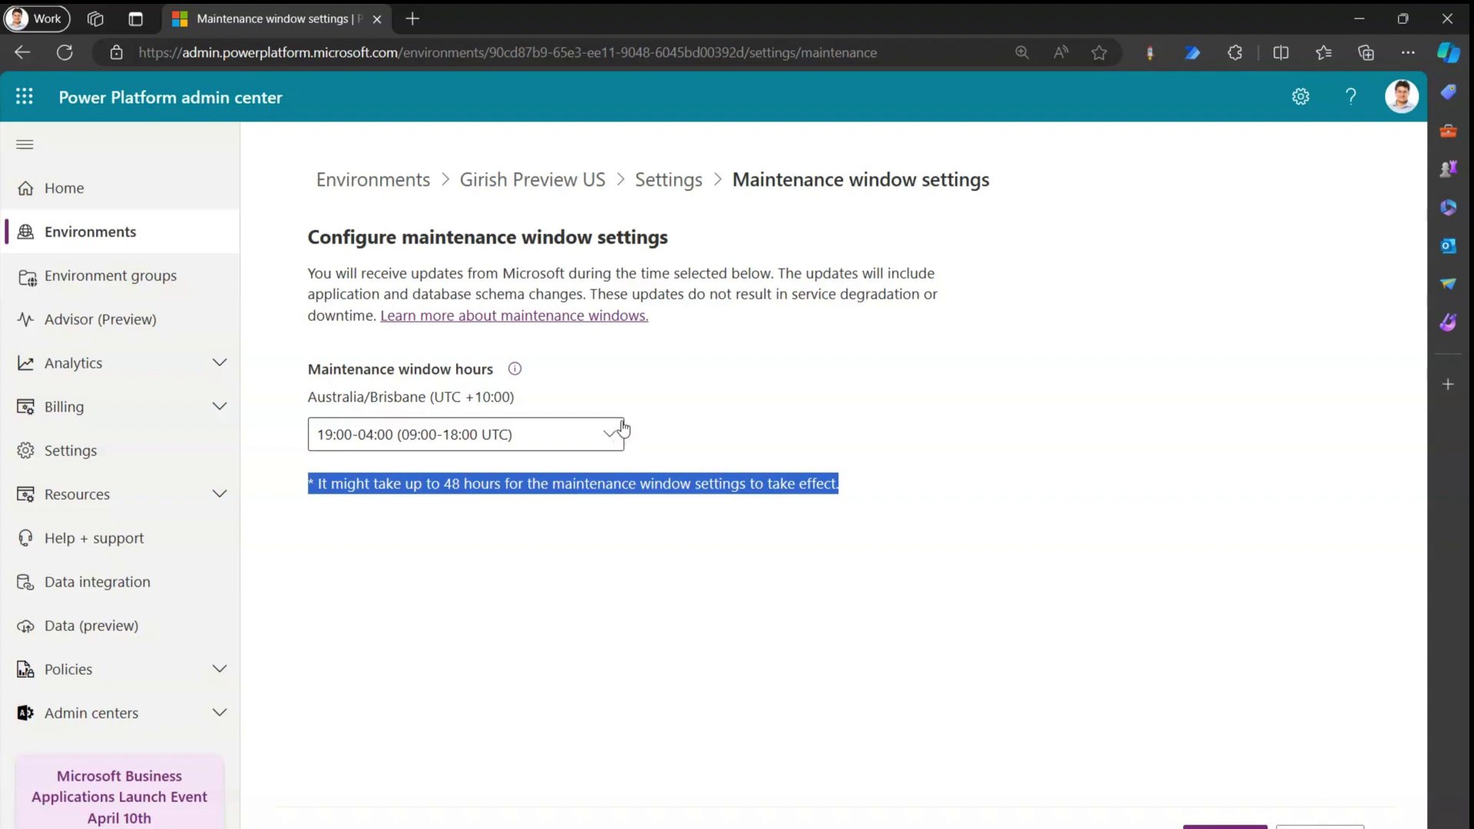
- Highlight the 48-hour delay note, save the 19:00-04:00 window, and go back to Environments
left_click(784, 580)
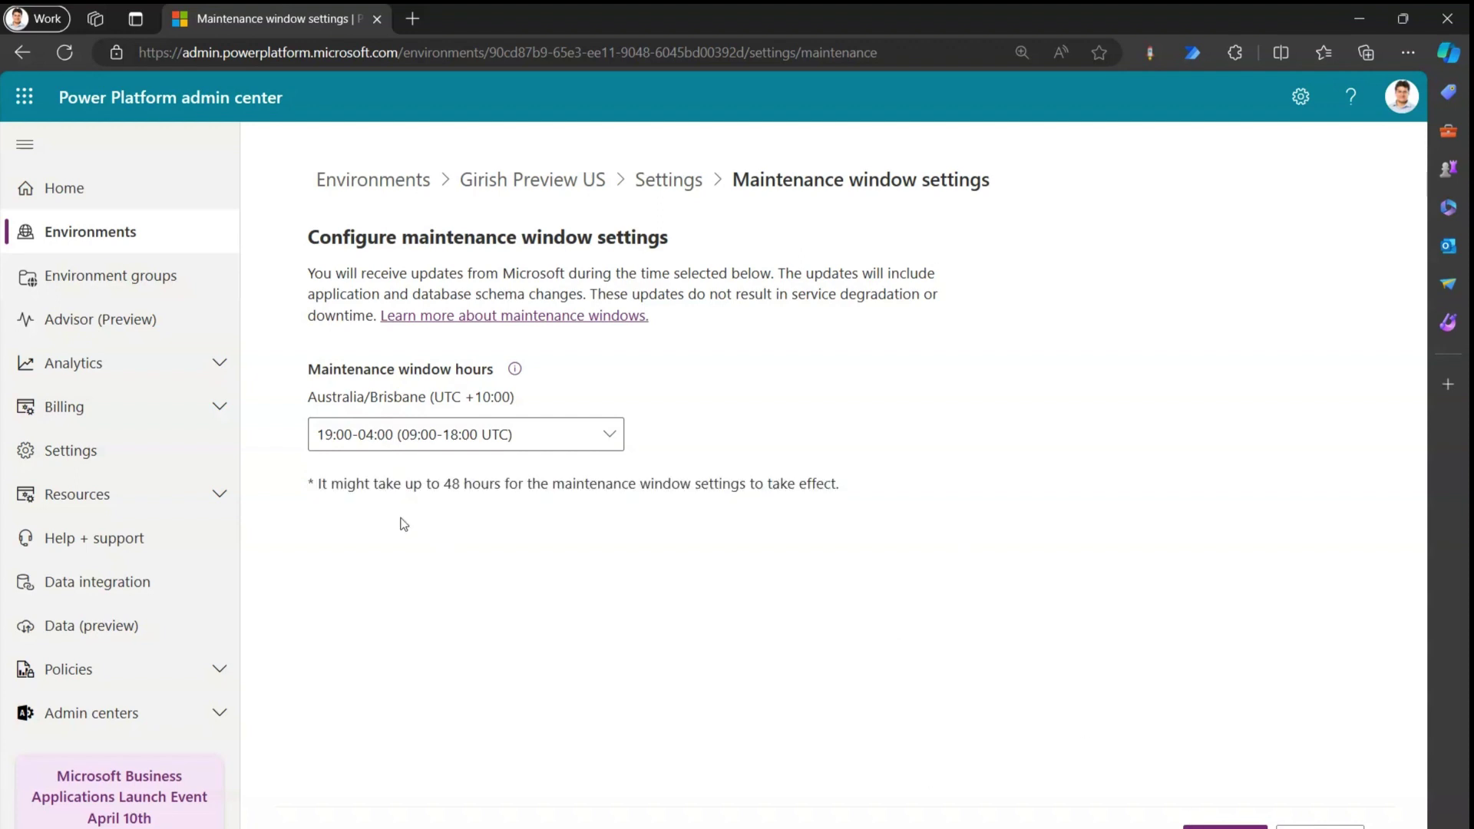
left_click_drag(310, 482, 451, 484)
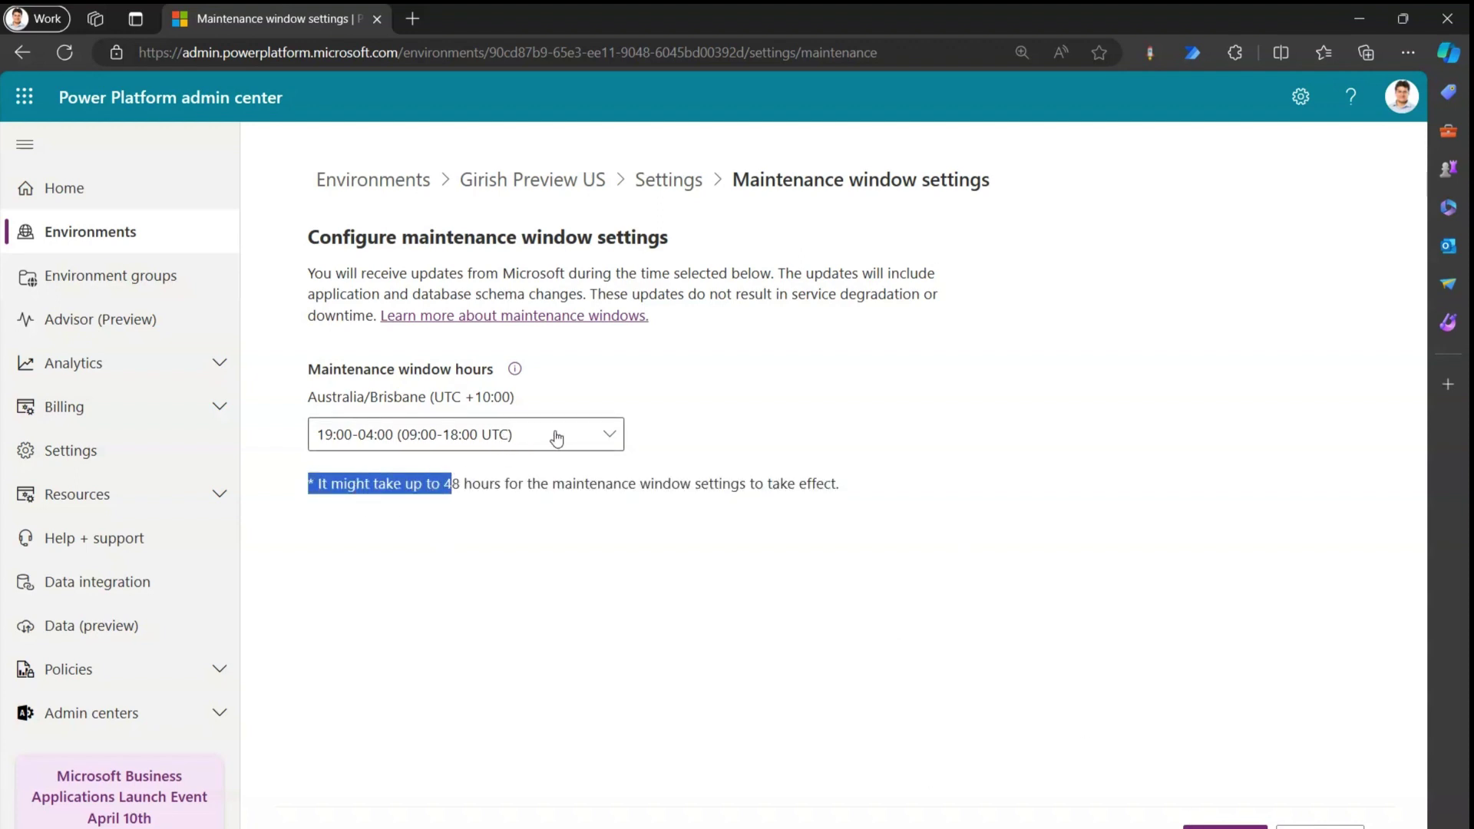
left_click(509, 507)
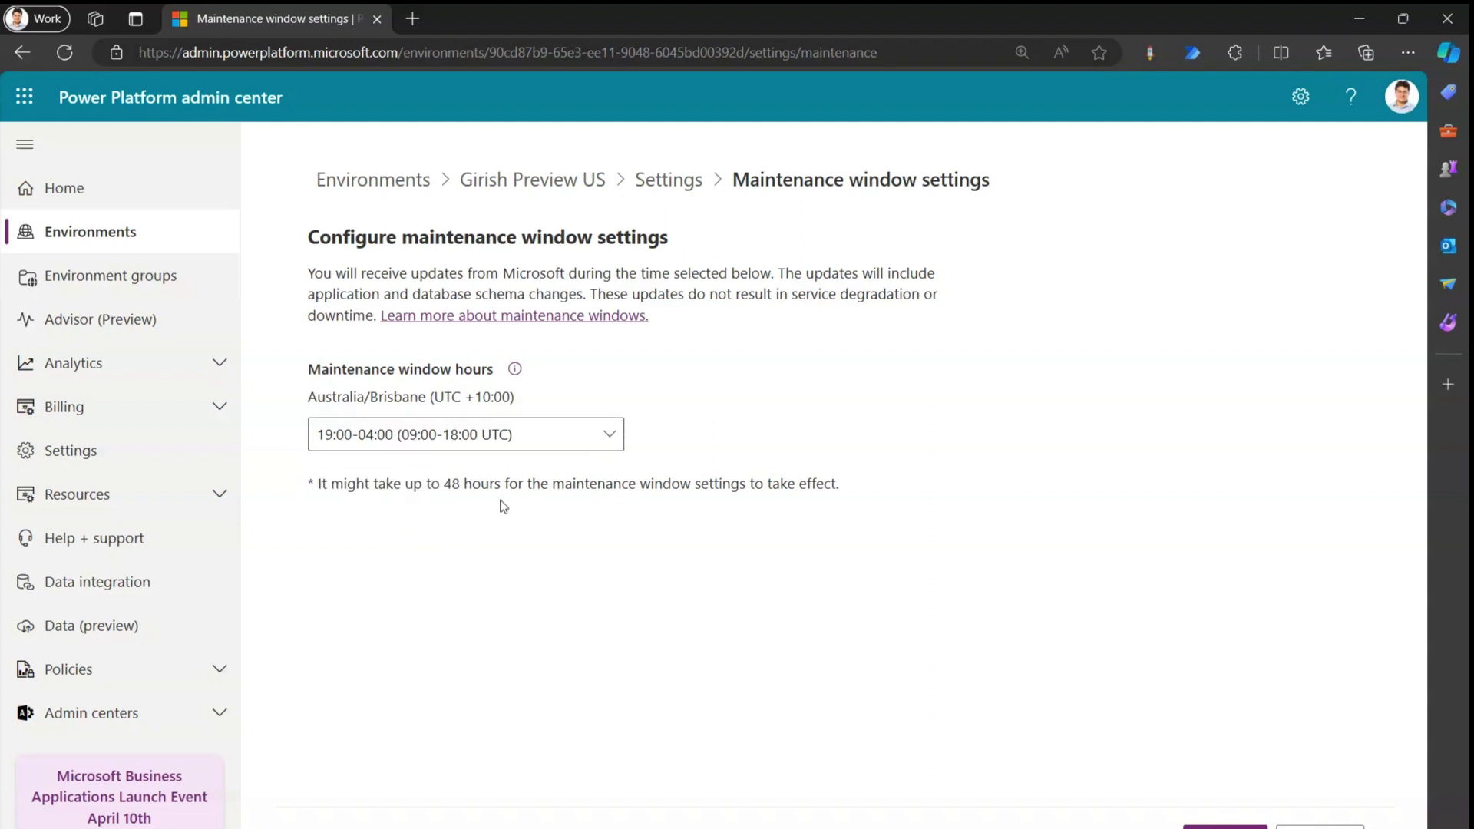
left_click_drag(453, 482, 548, 484)
left_click(1192, 826)
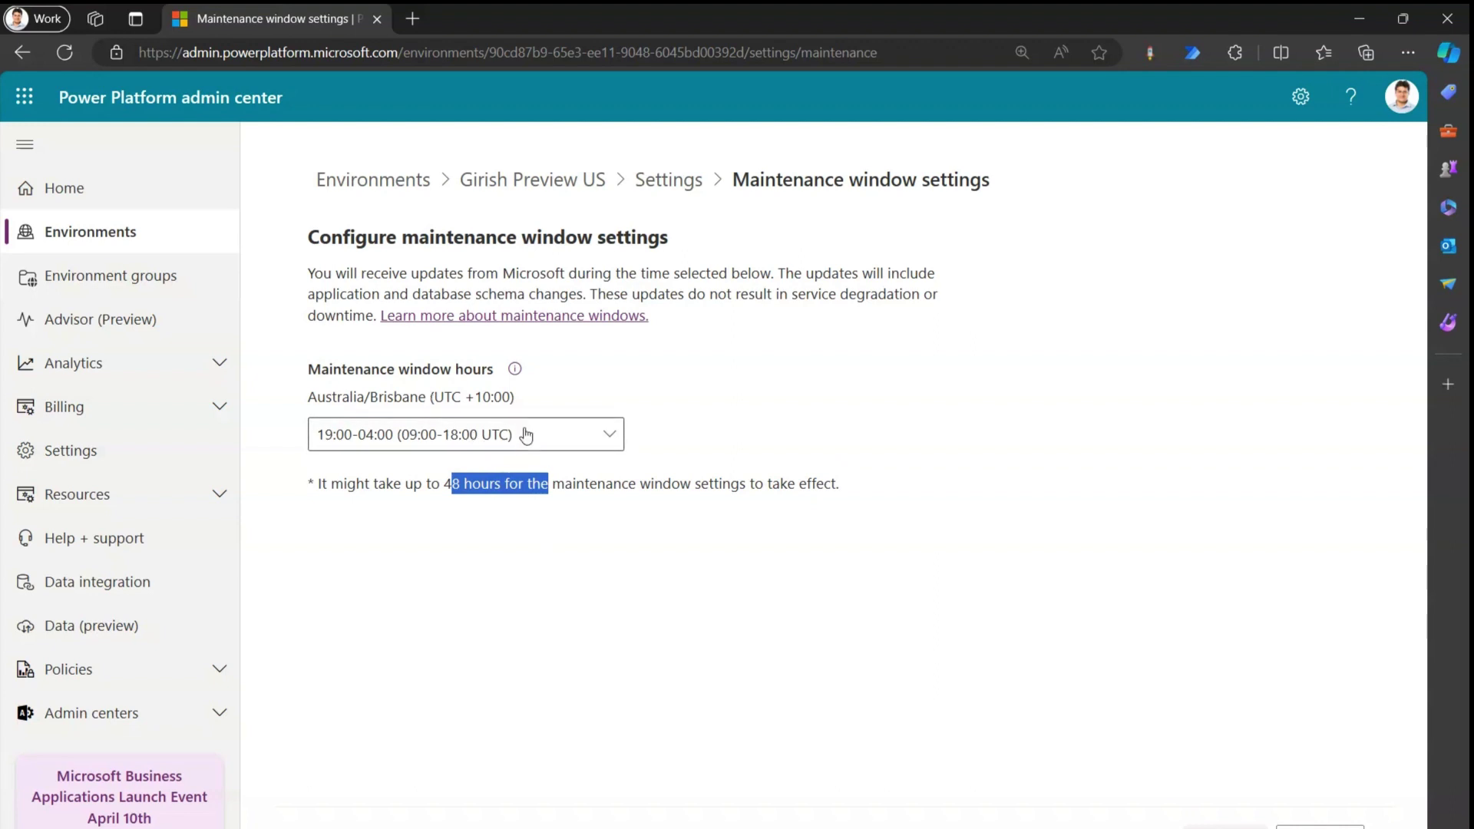
left_click(389, 183)
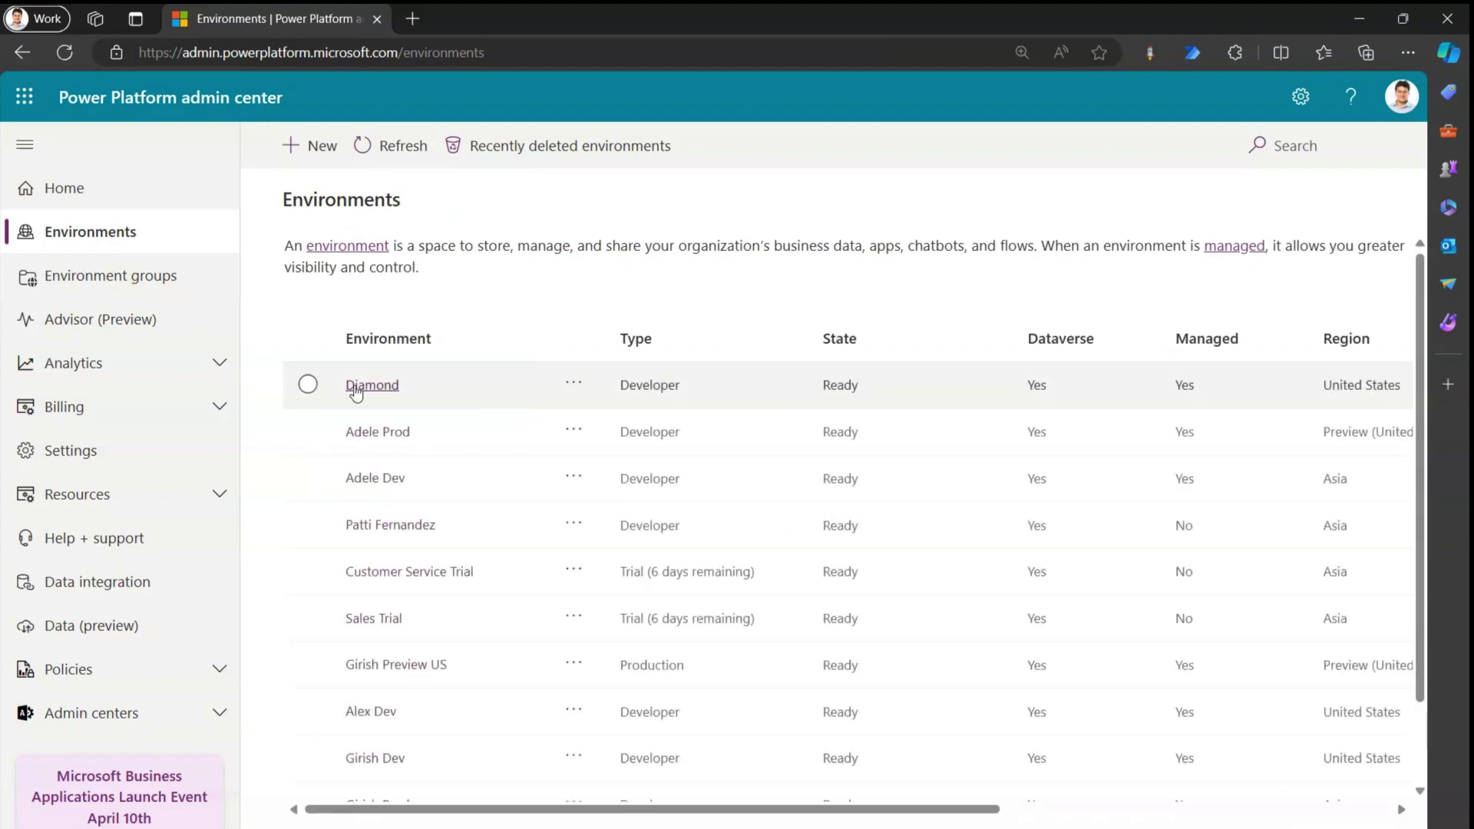
left_click(309, 385)
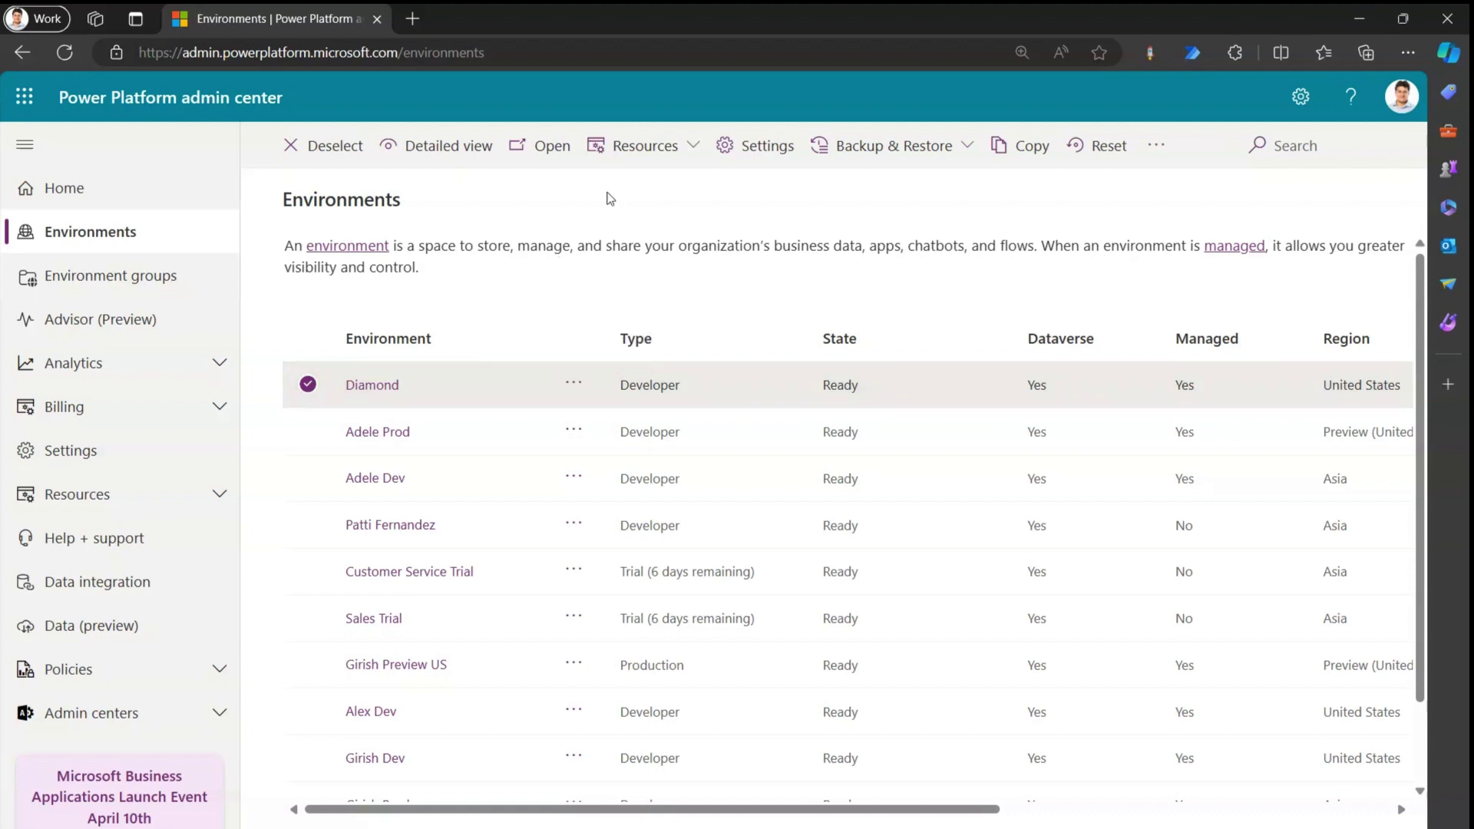
left_click(759, 146)
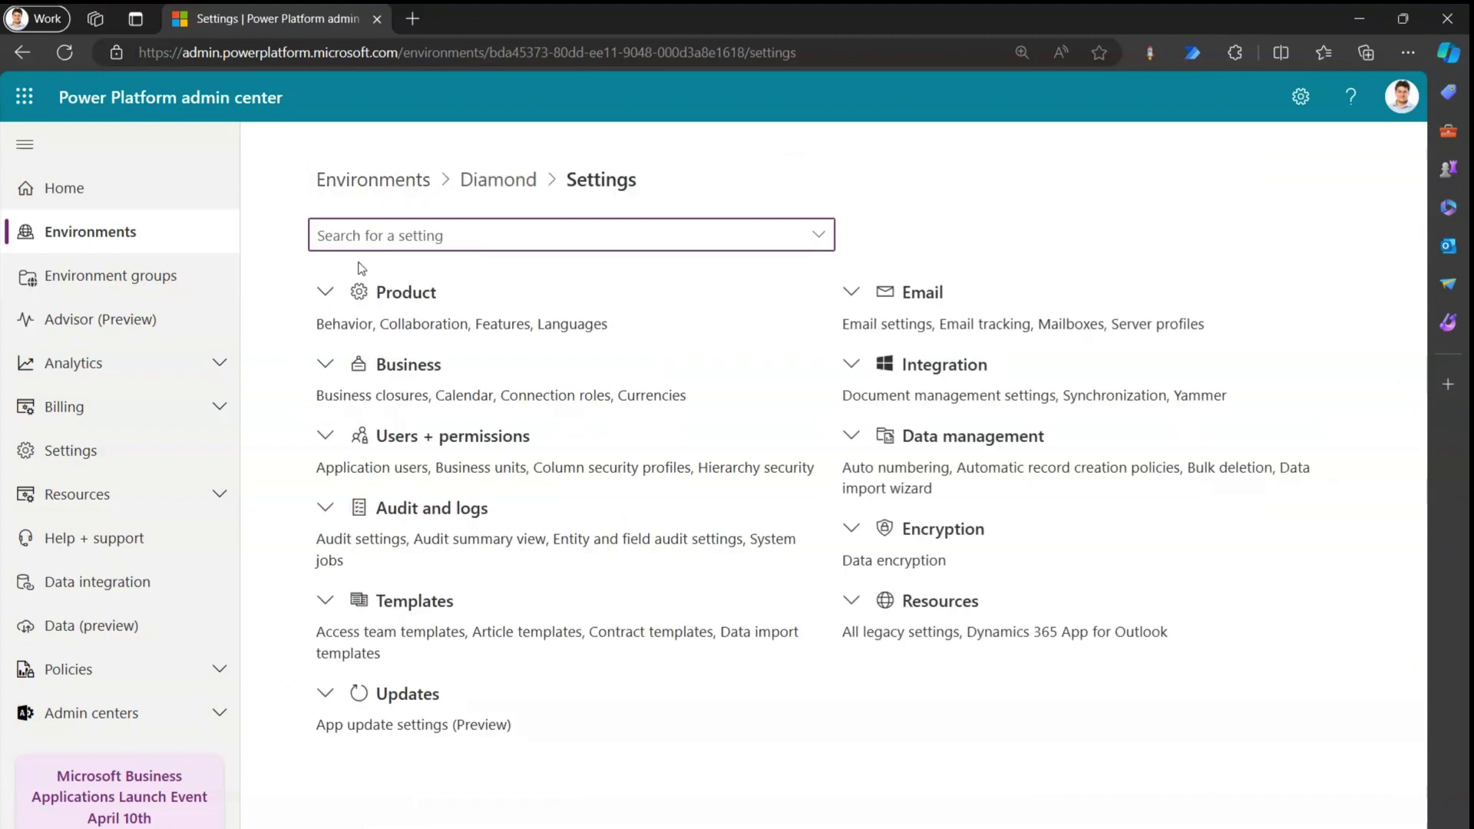
left_click(326, 697)
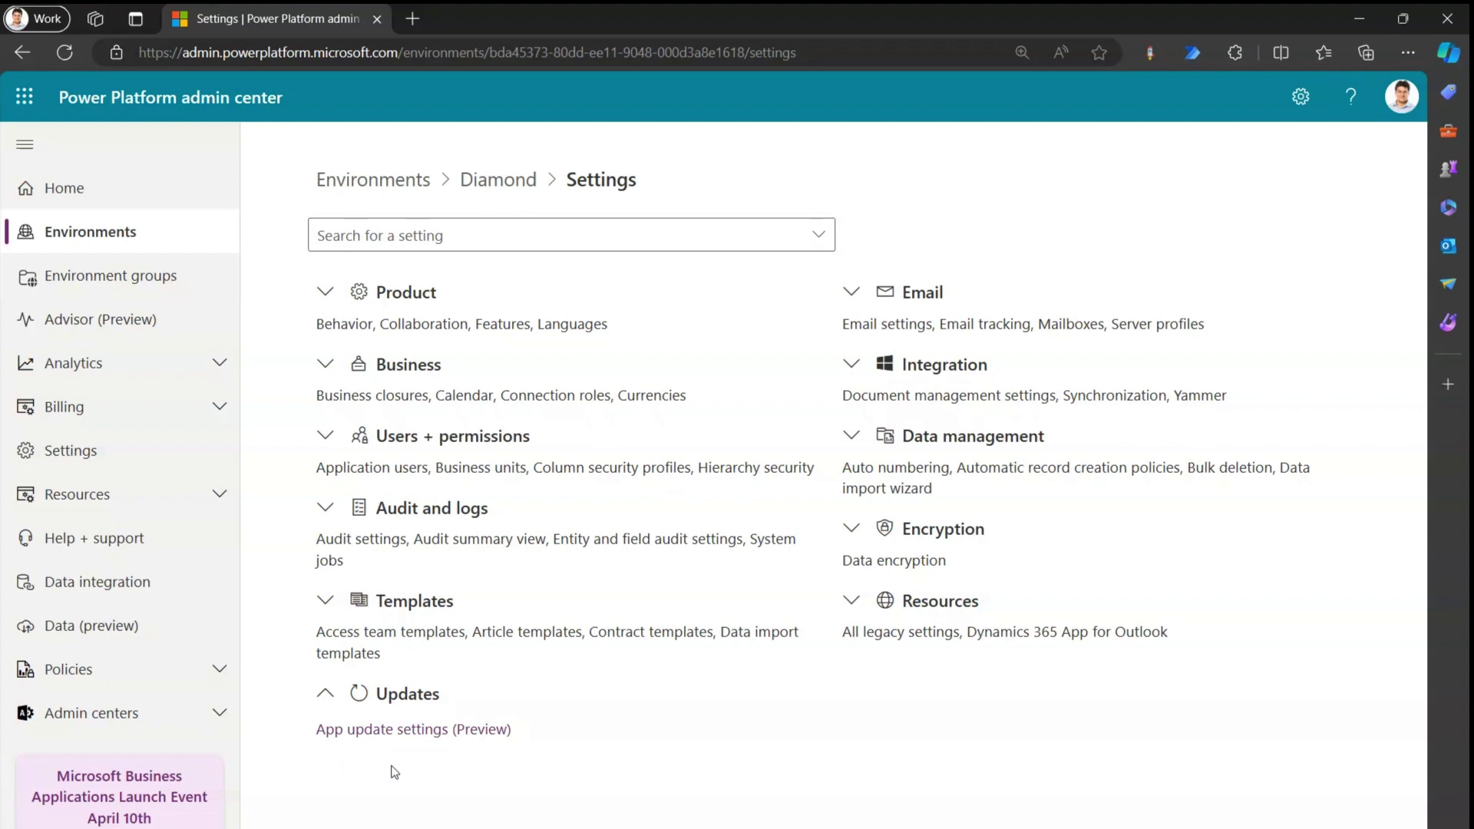
left_click(376, 183)
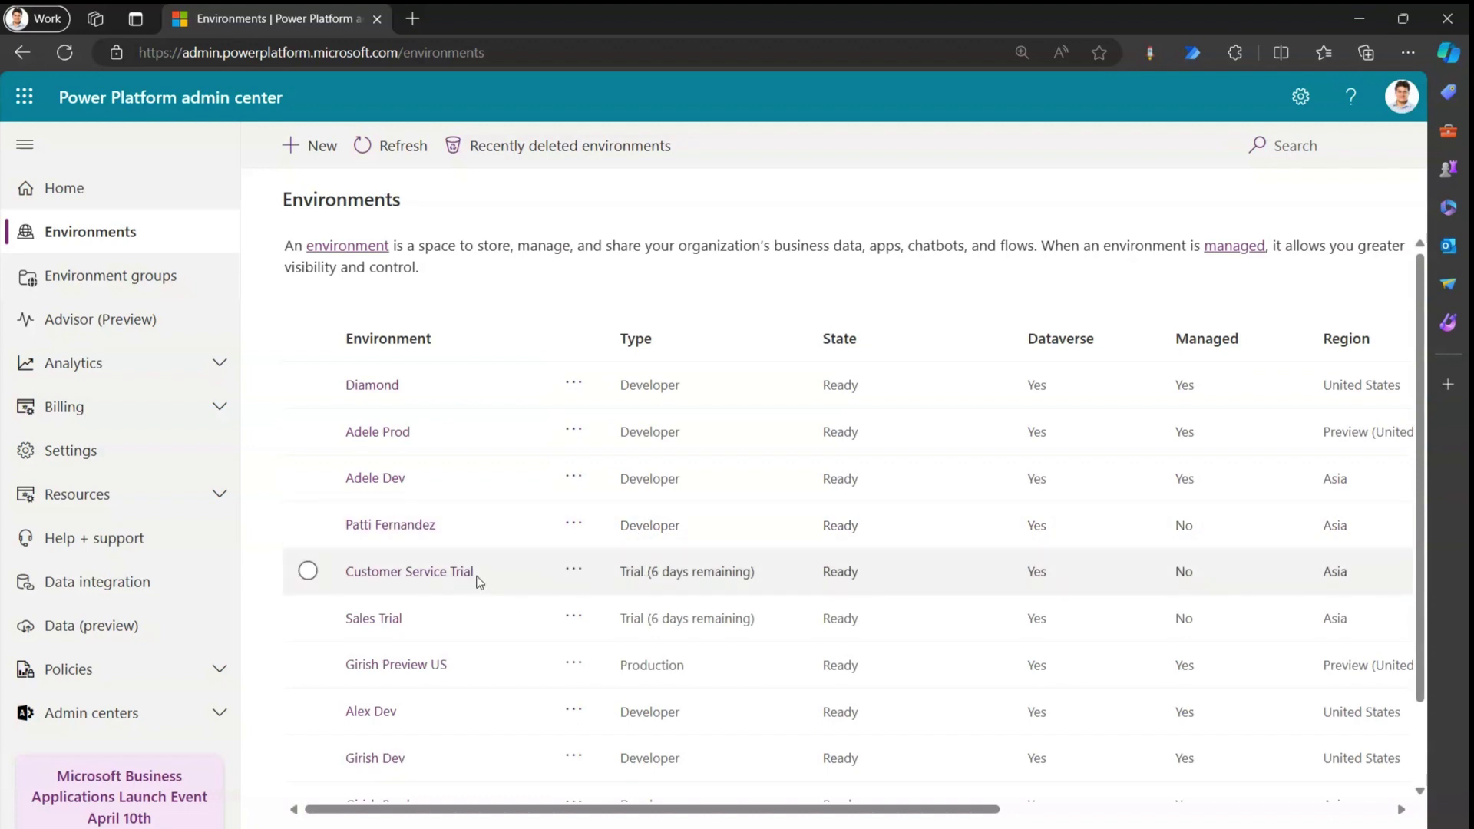
left_click(307, 572)
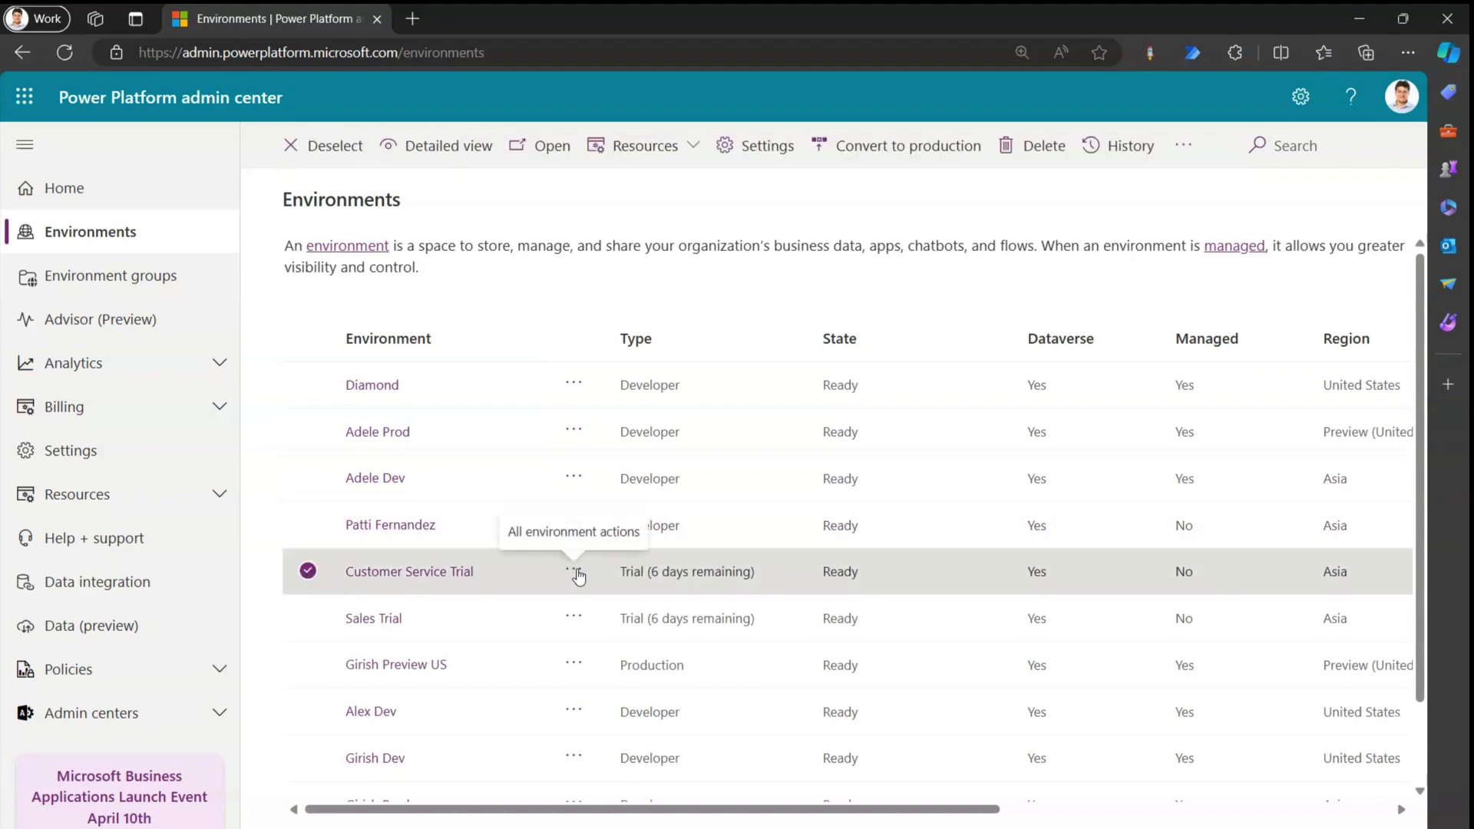
left_click(731, 151)
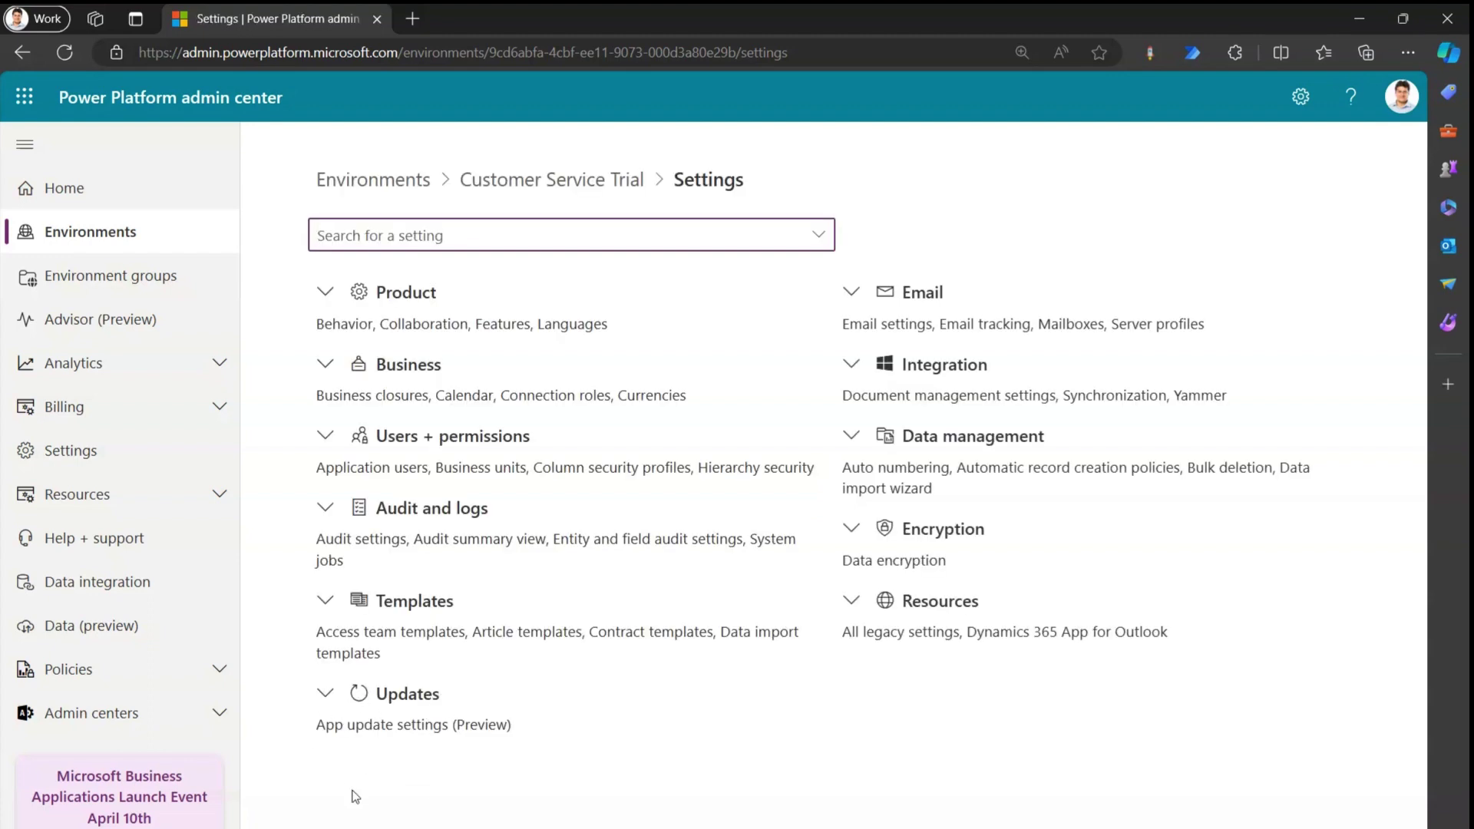
left_click(412, 189)
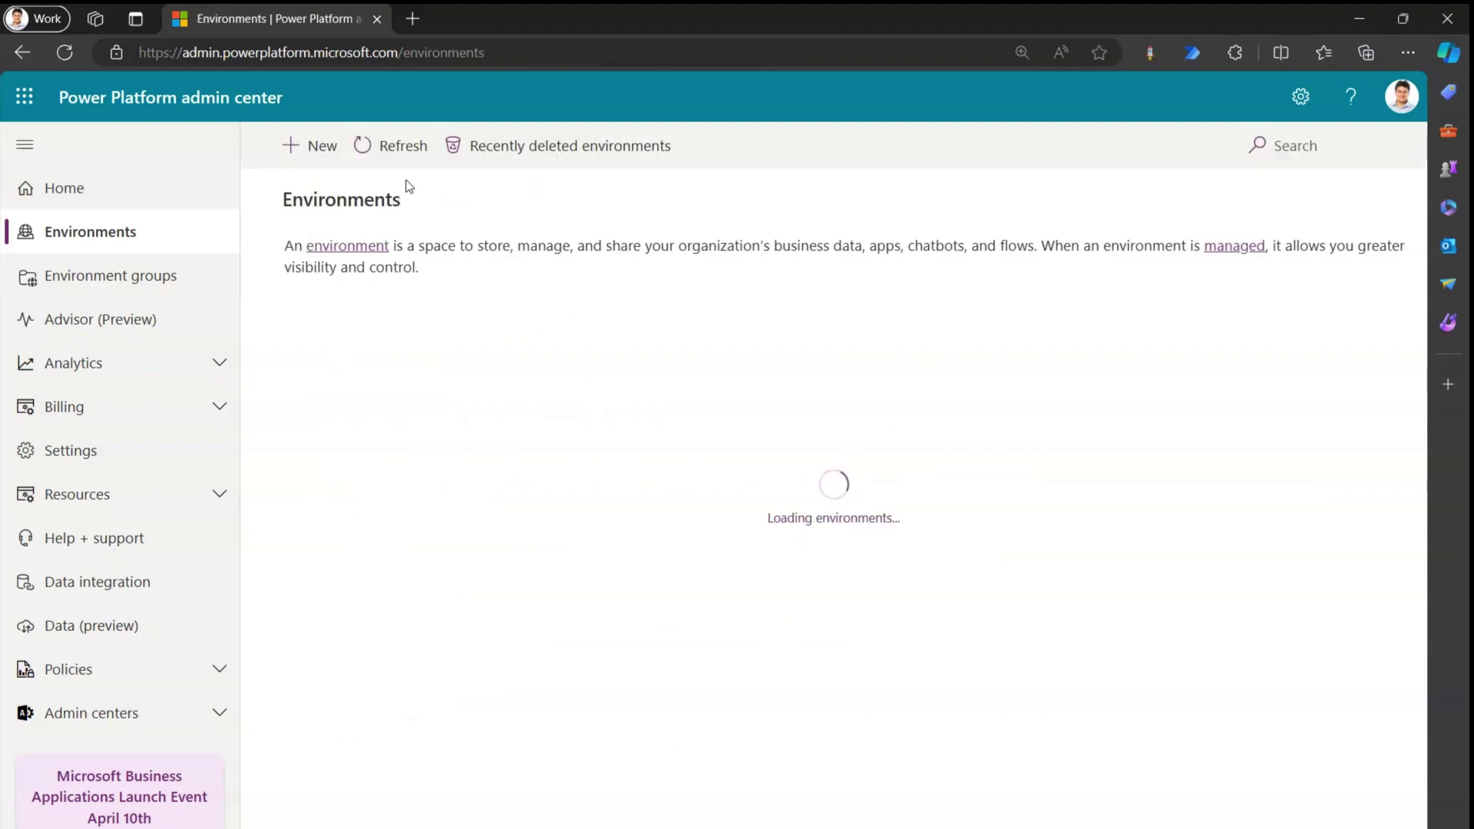